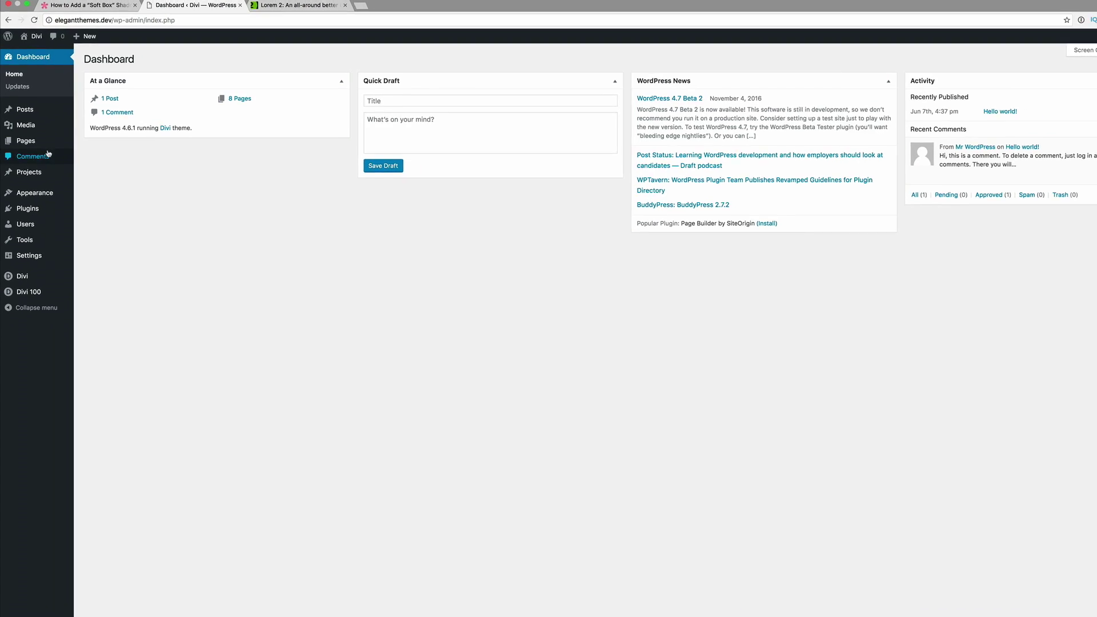
- Create a new page titled "soft box" with the Divi Builder enabled and open it in the Visual Builder
mouse_move(35, 135)
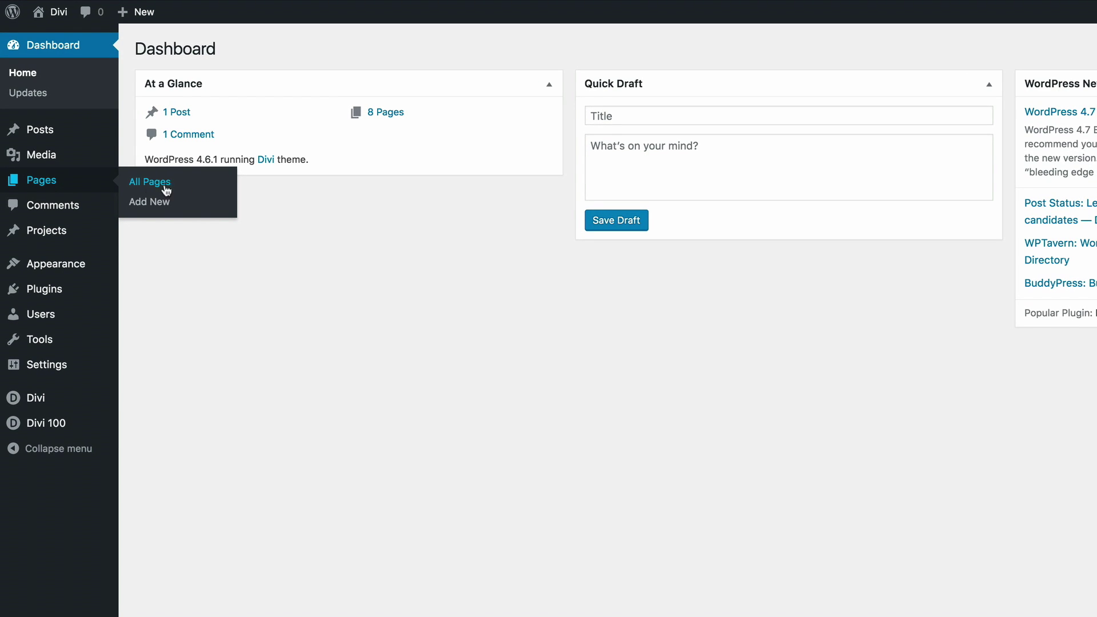
click(160, 203)
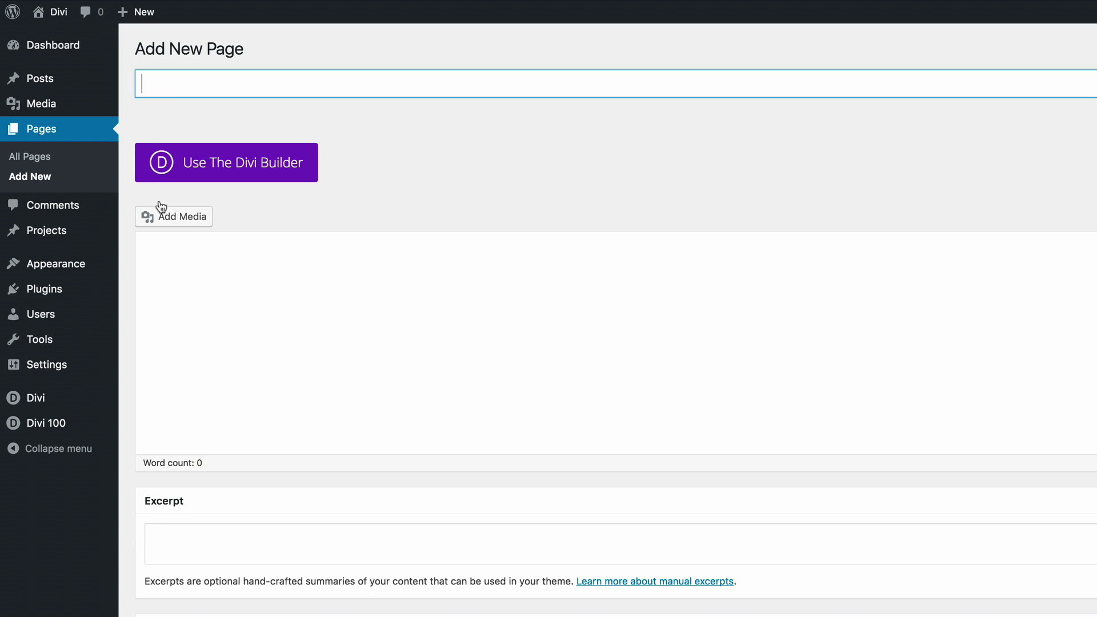
text(soft box)
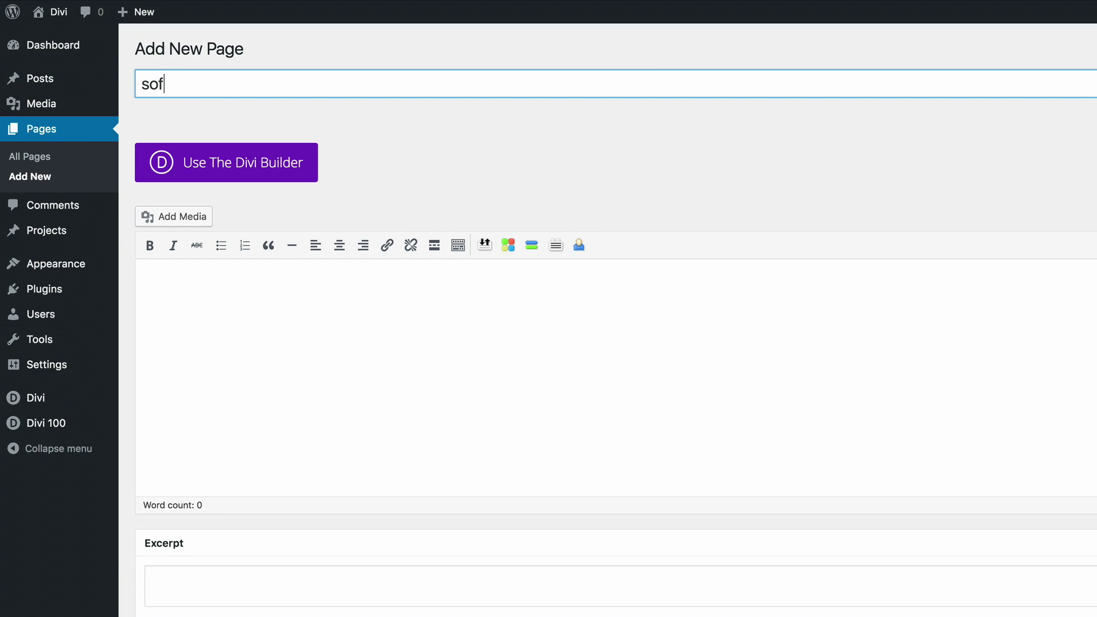
click(212, 166)
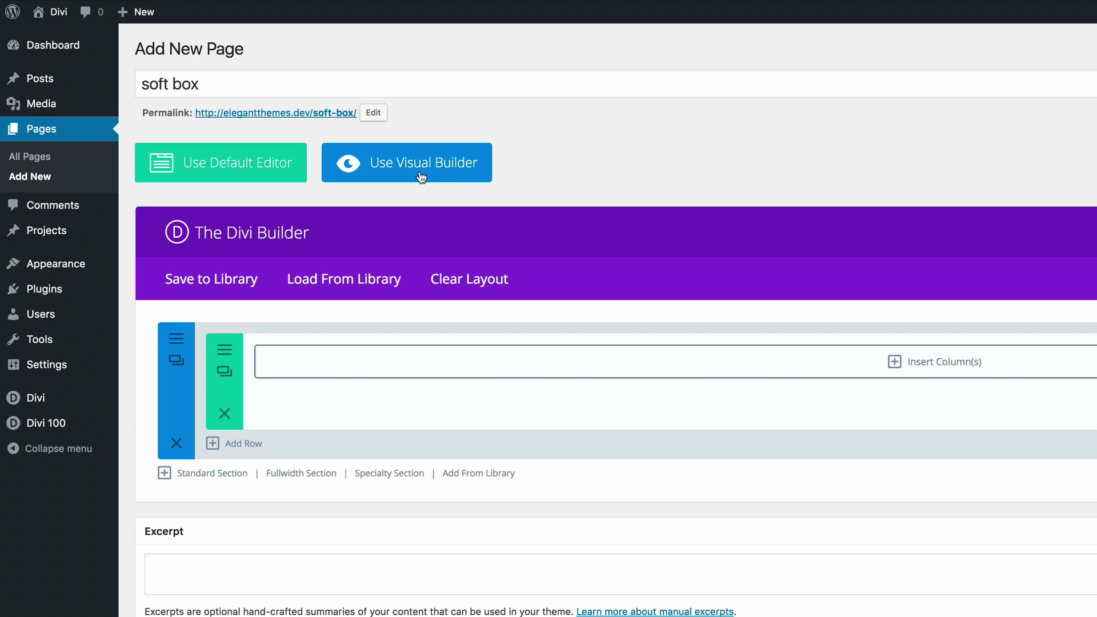
click(417, 165)
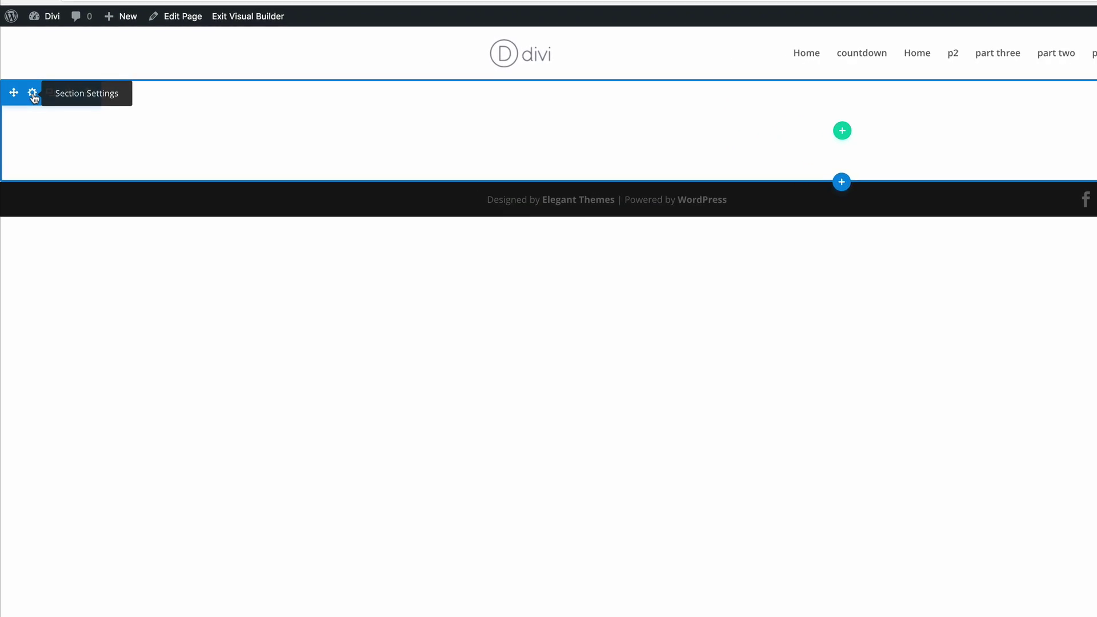
- Set the section's background image to the café photo with white tables and chairs from the Media Library
click(35, 94)
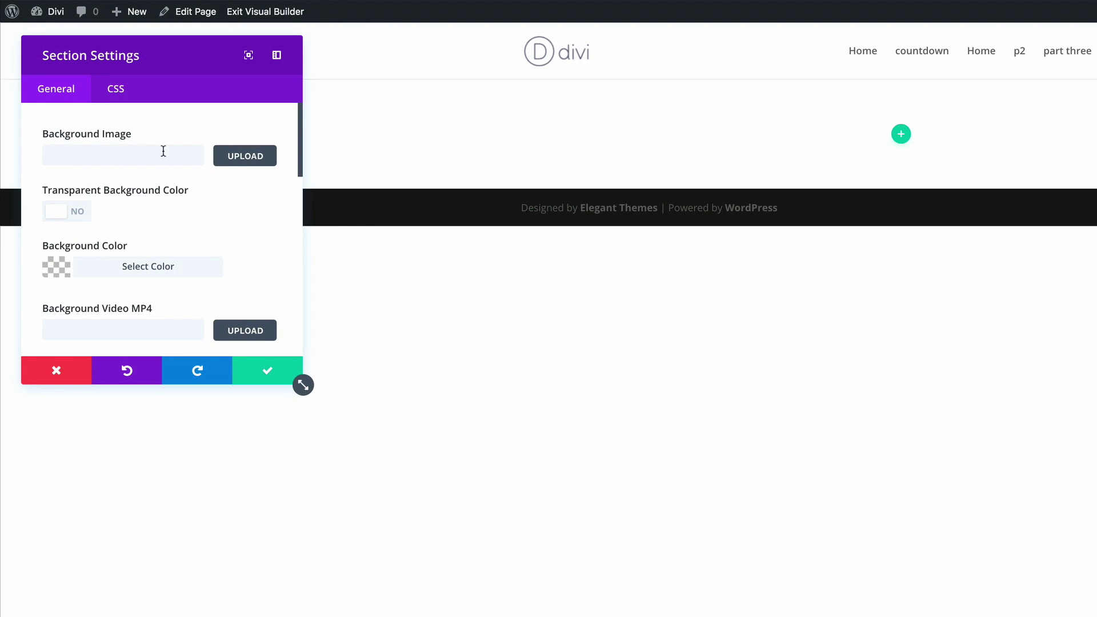
click(249, 157)
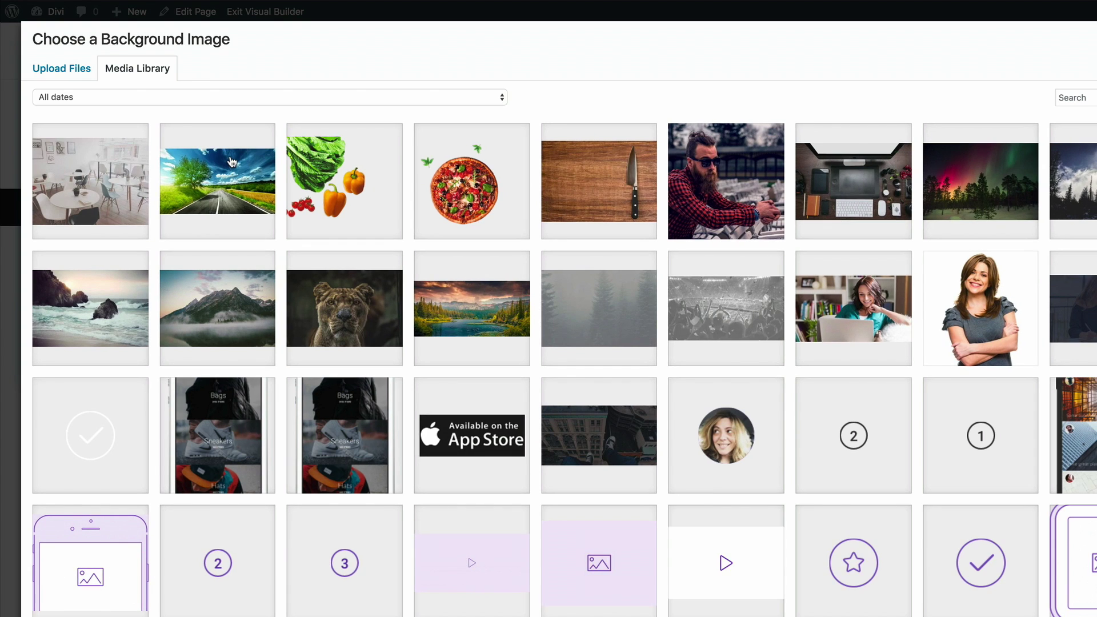
click(107, 180)
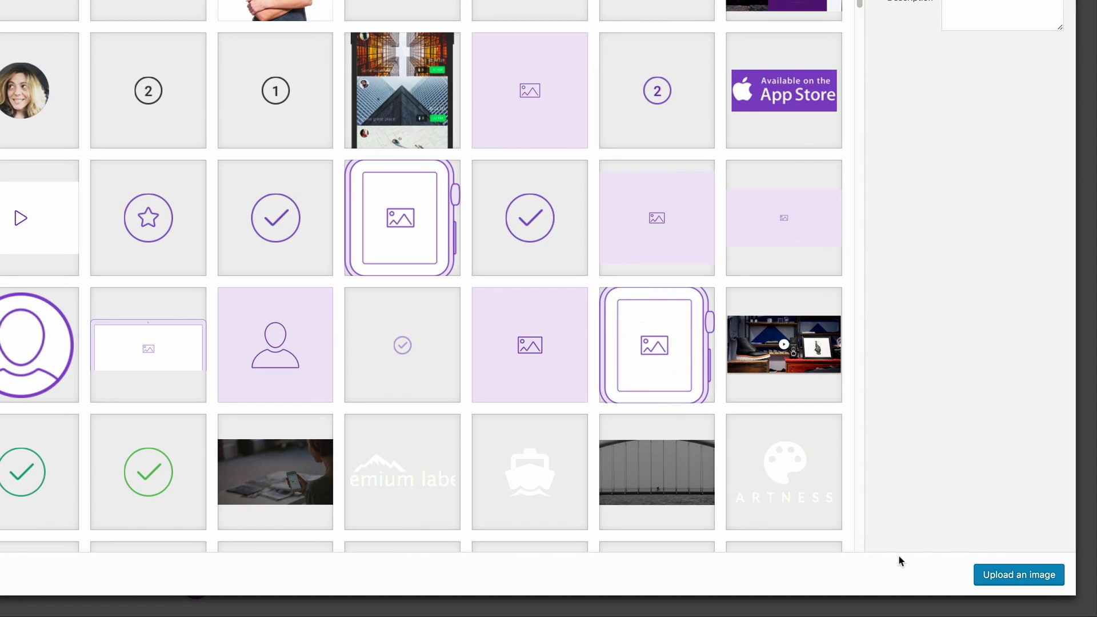
click(1034, 576)
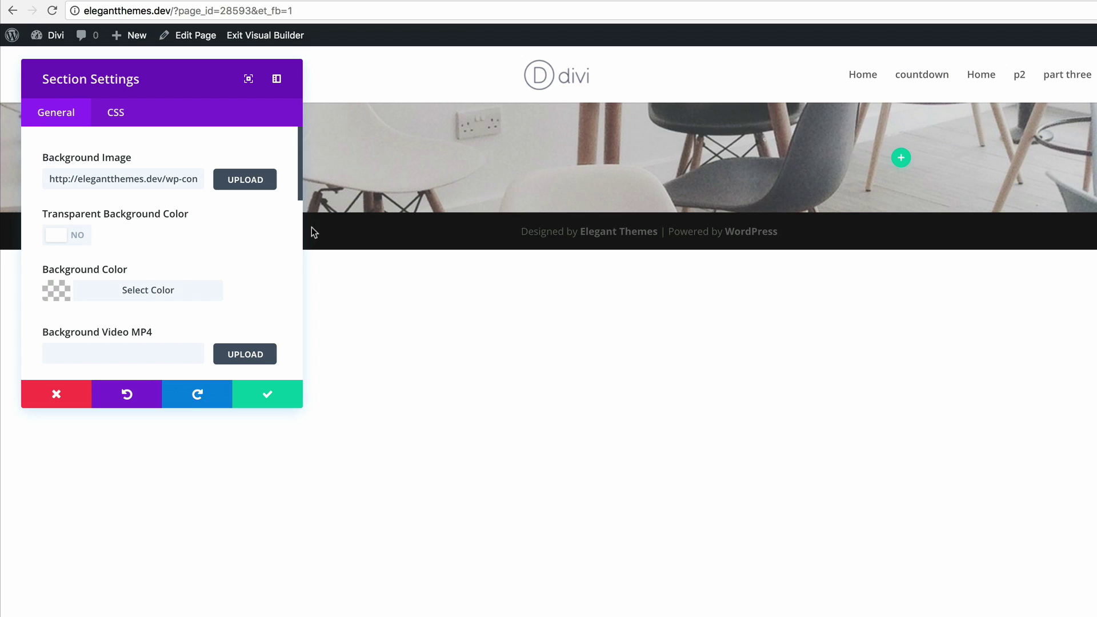
- Set the section's custom padding to 100px at the top and 150px at the bottom
scroll(275, 283, down, 1)
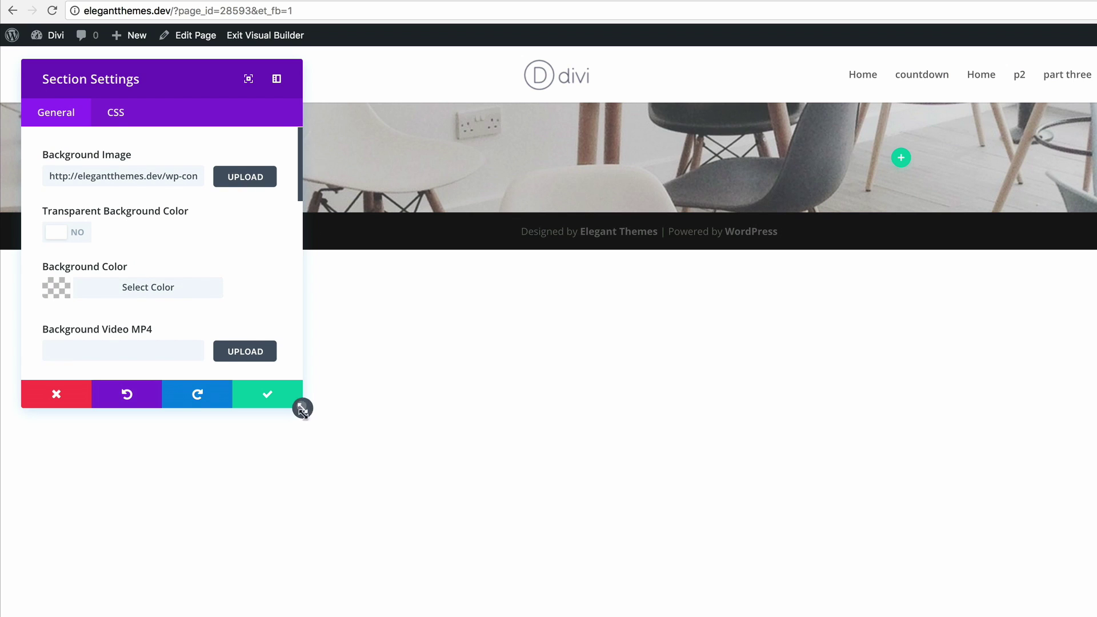
drag(303, 409, 340, 616)
scroll(161, 563, down, 5)
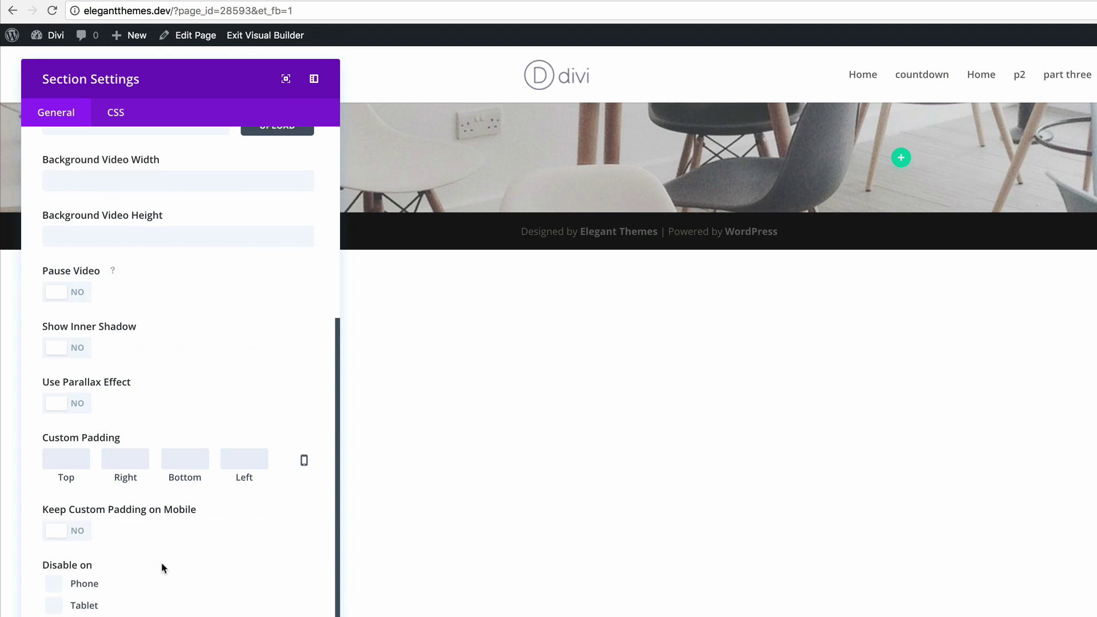
click(76, 458)
text(100)
click(193, 455)
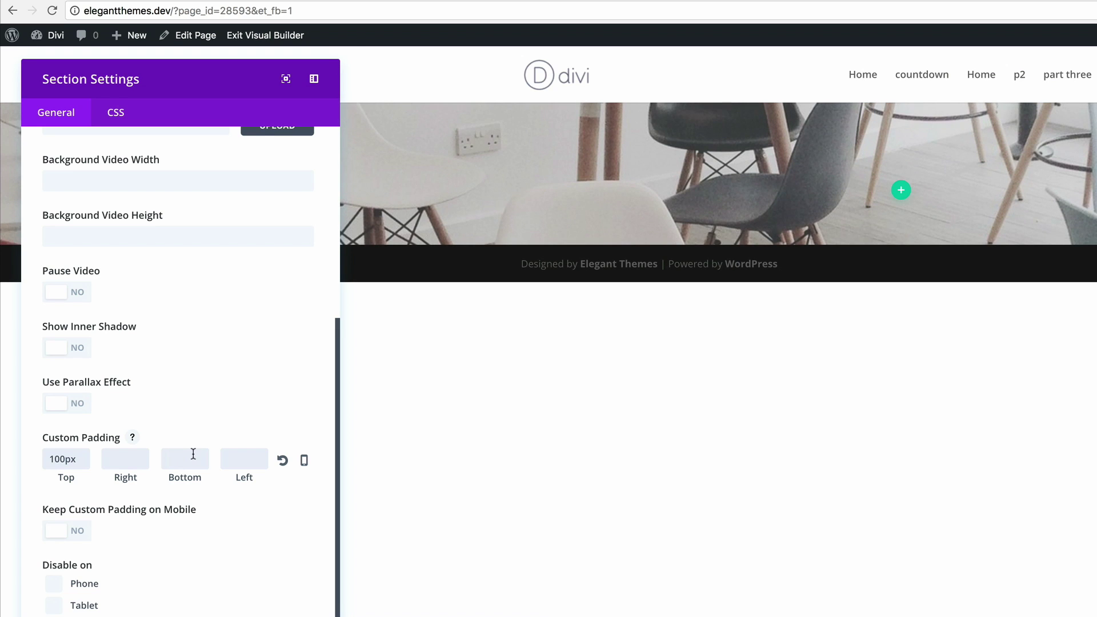
text(150)
- Give the section the CSS ID box-slider
click(119, 113)
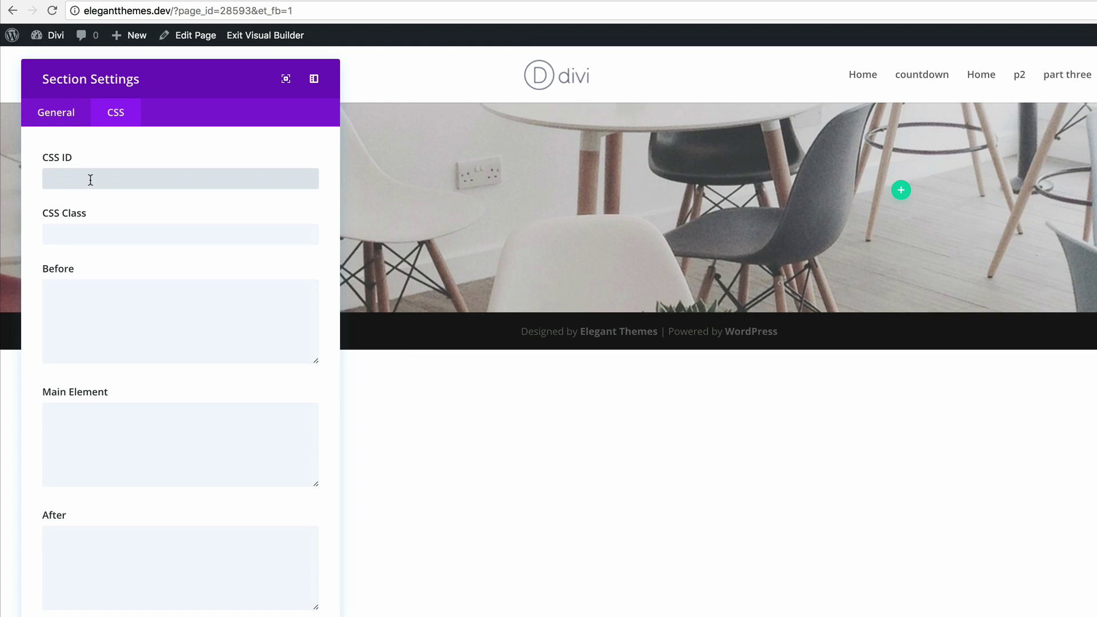
text(box)
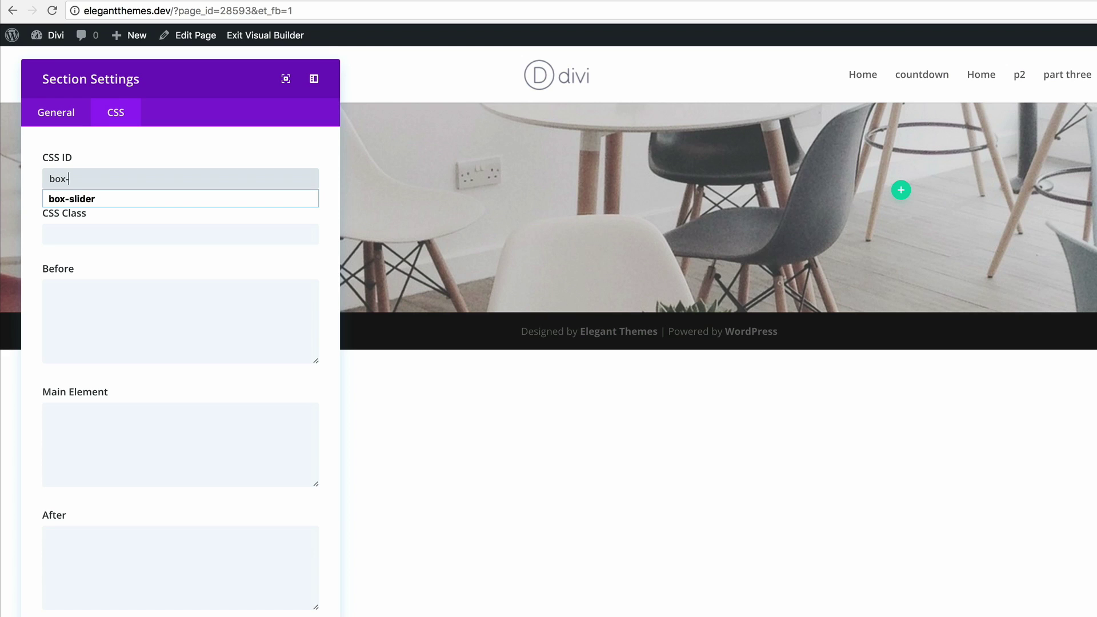
text(-slider)
- Add Main Element CSS to the section with 20px solid #73a0a0 top and bottom borders and min-height 100vh, and save the section settings
click(483, 200)
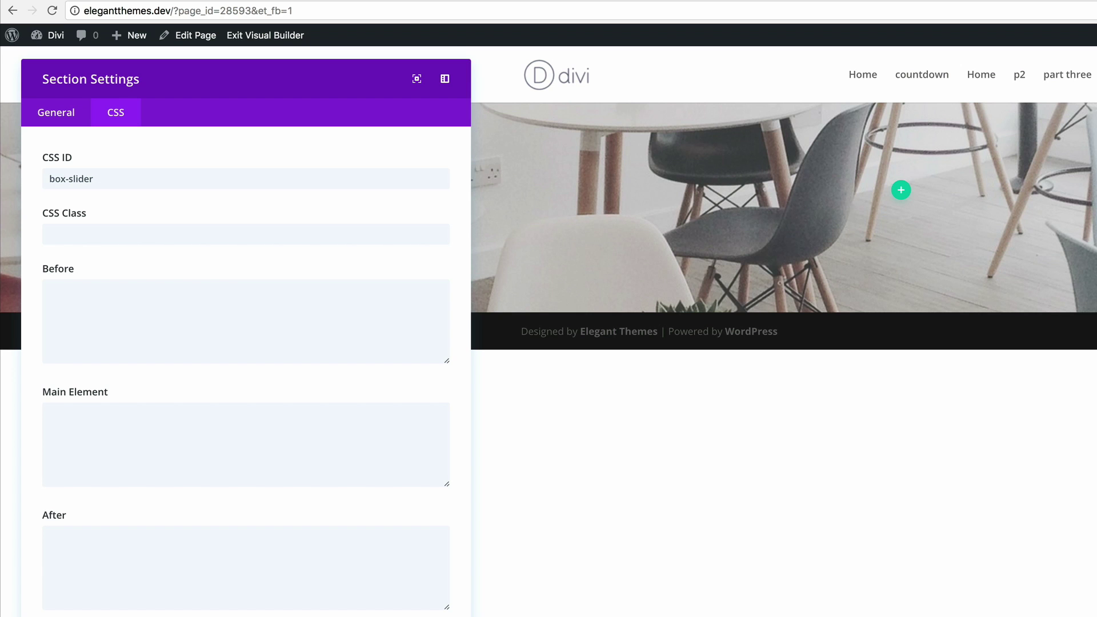
click(298, 432)
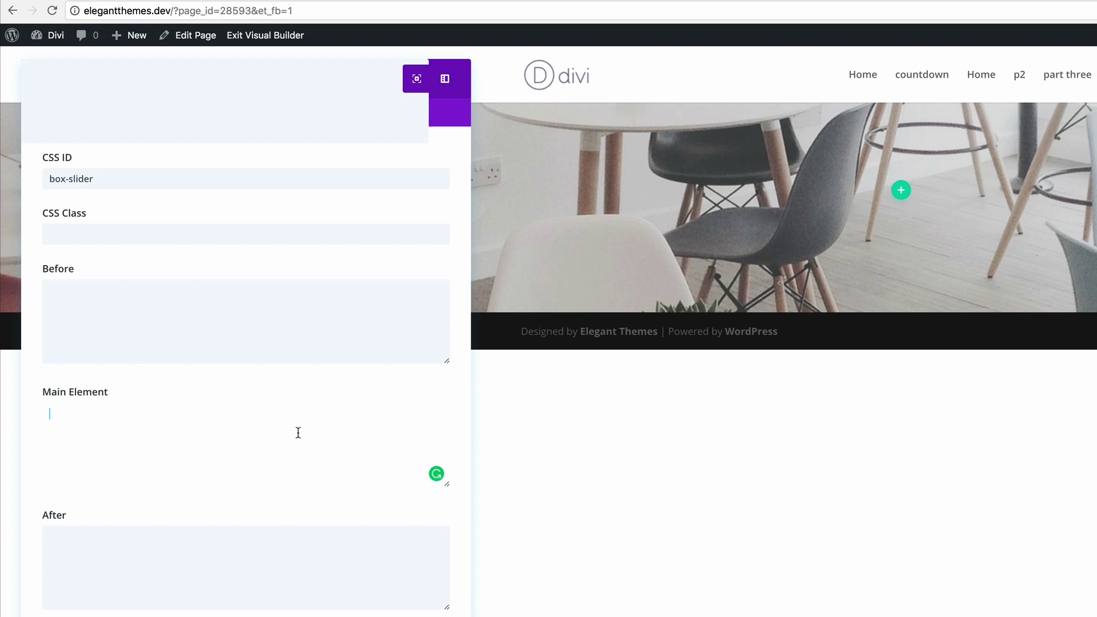
text(border-top: 20px solid #73a0a0; border-bottom: 20px solid #73a0a0; min-height: 100vh;)
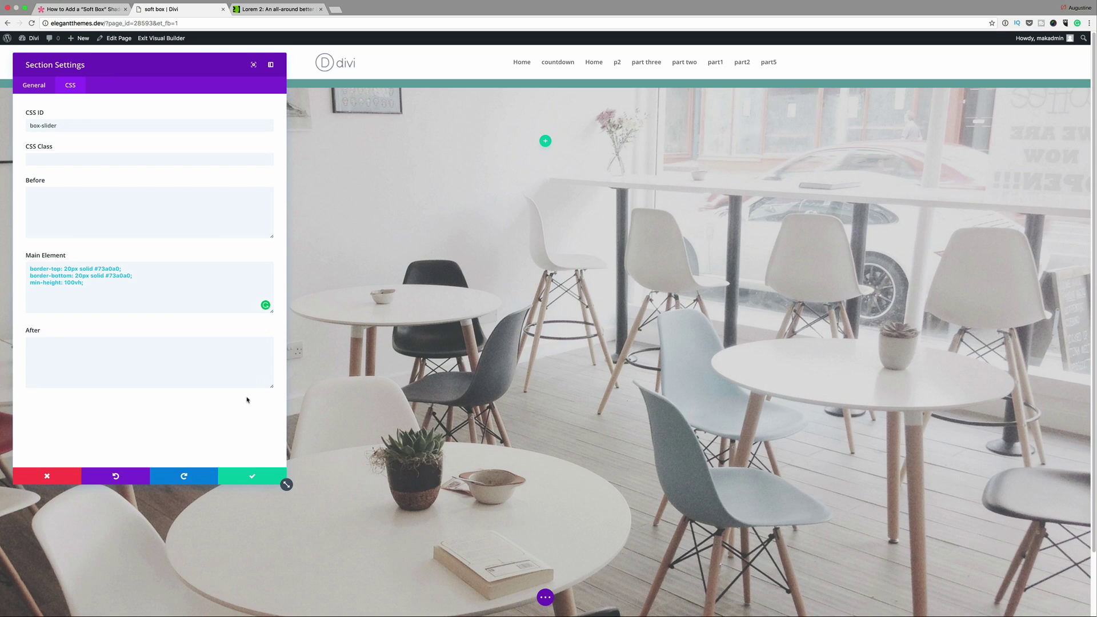
click(253, 477)
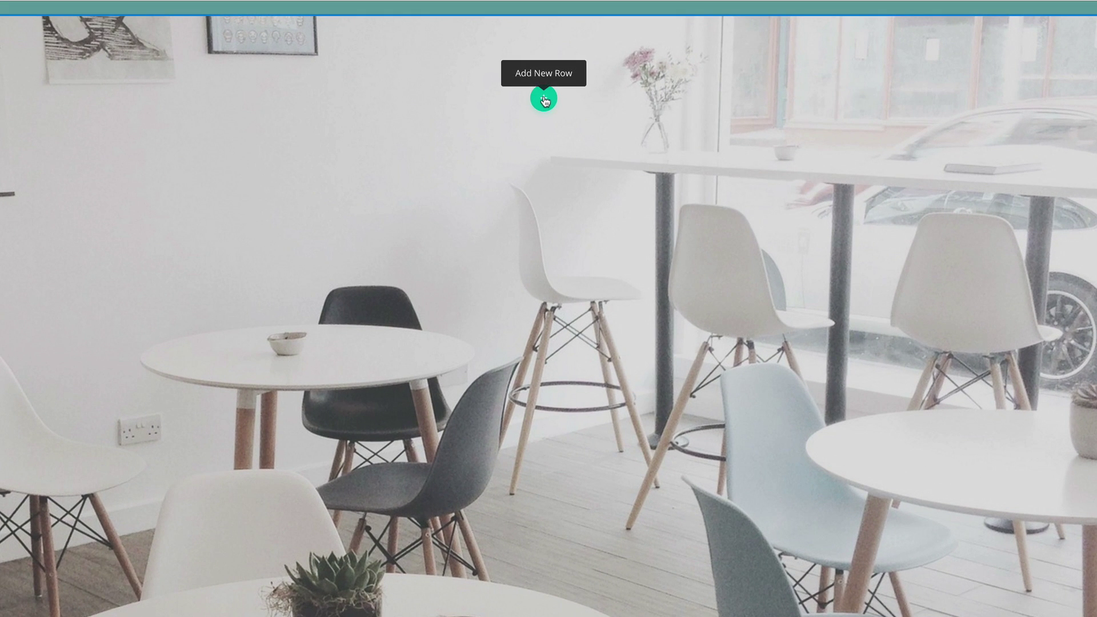
- Insert a single-column row in the section and add a Slider module to it
click(545, 101)
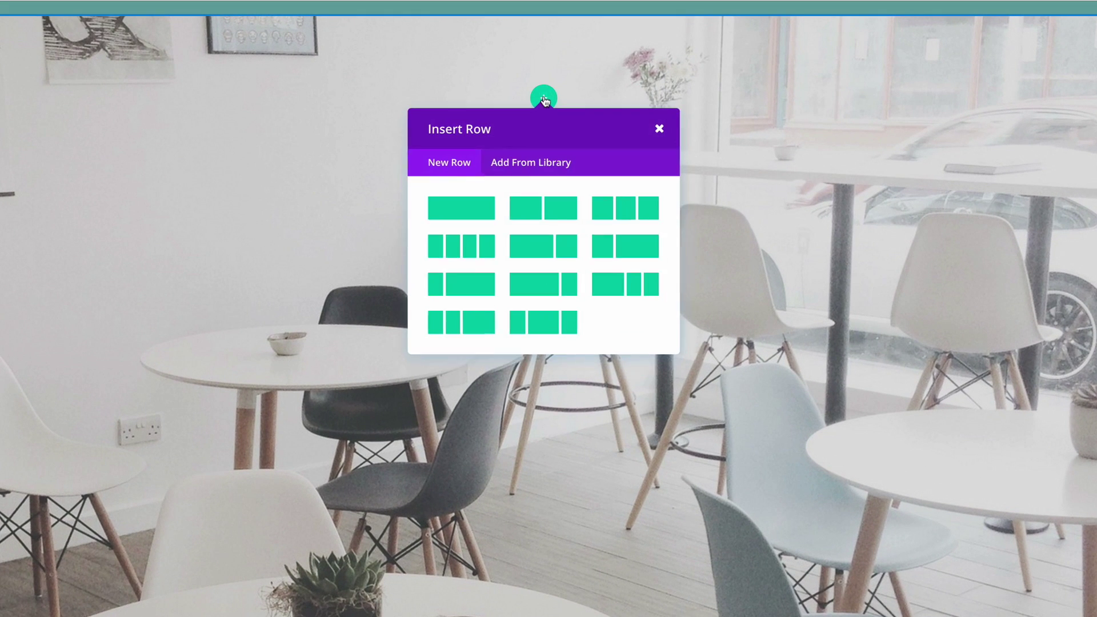
click(466, 213)
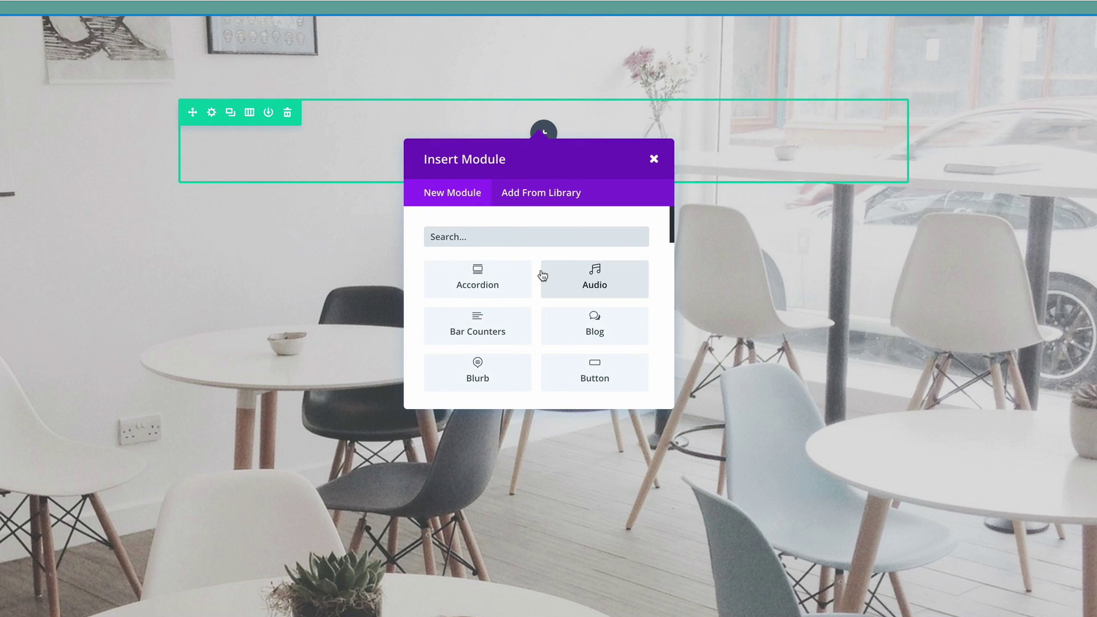
scroll(559, 295, down, 10)
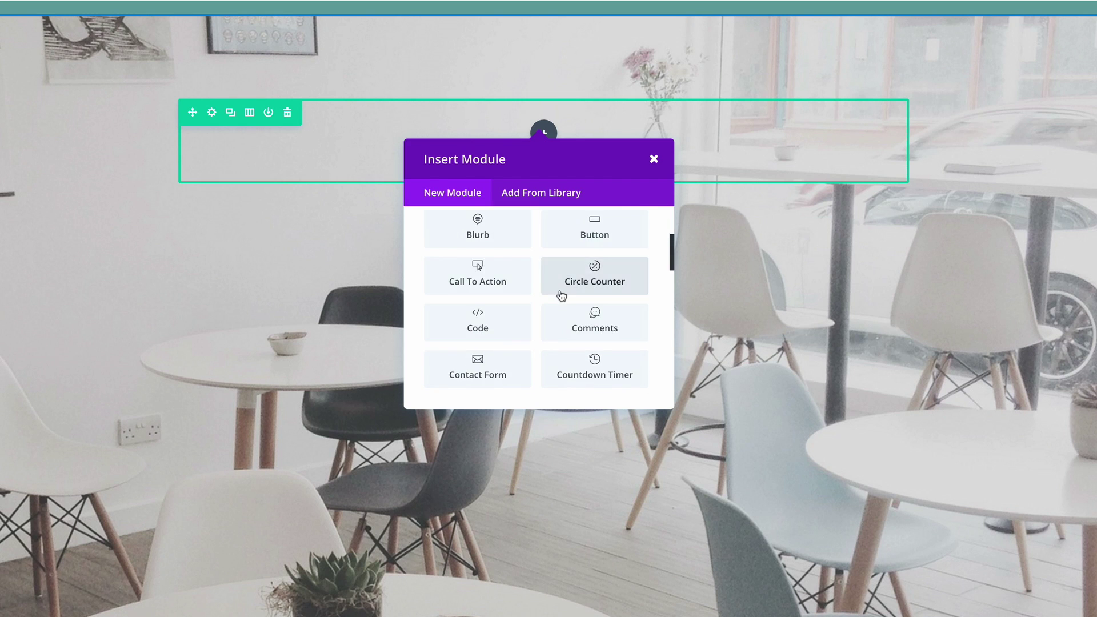
scroll(561, 295, down, 5)
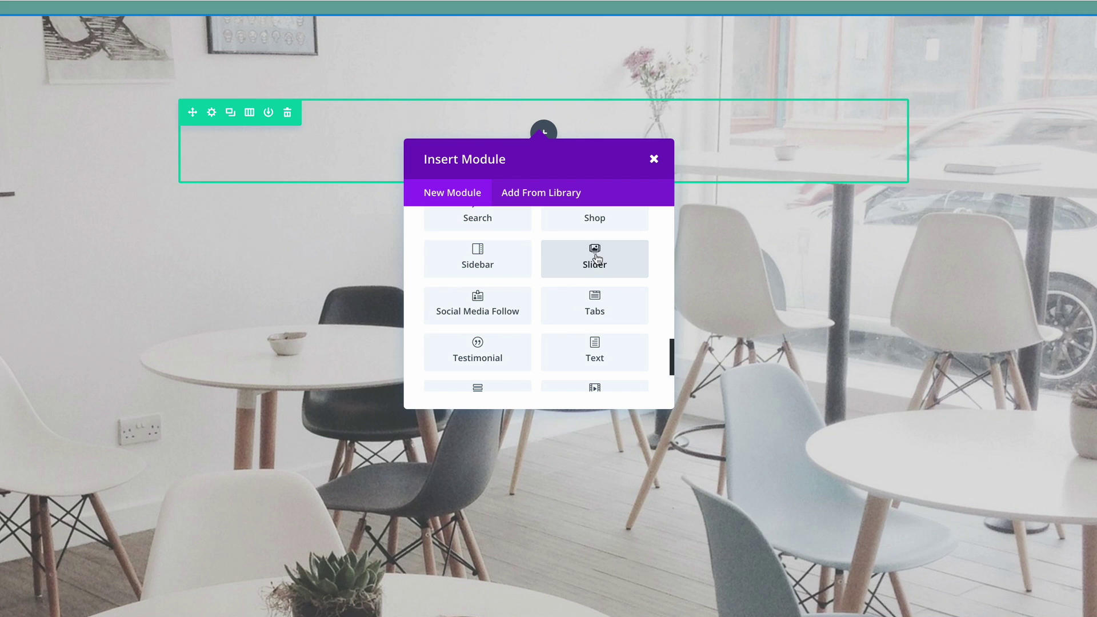
click(596, 258)
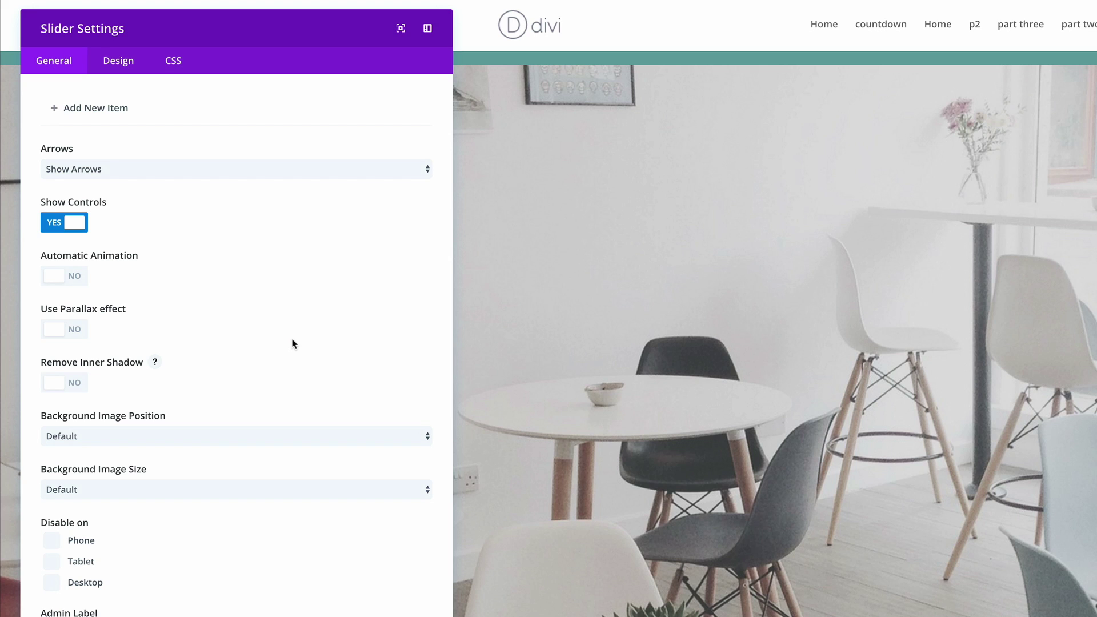
- Hide the slider's arrows and enable automatic animation at a speed of 8000 ms
click(138, 169)
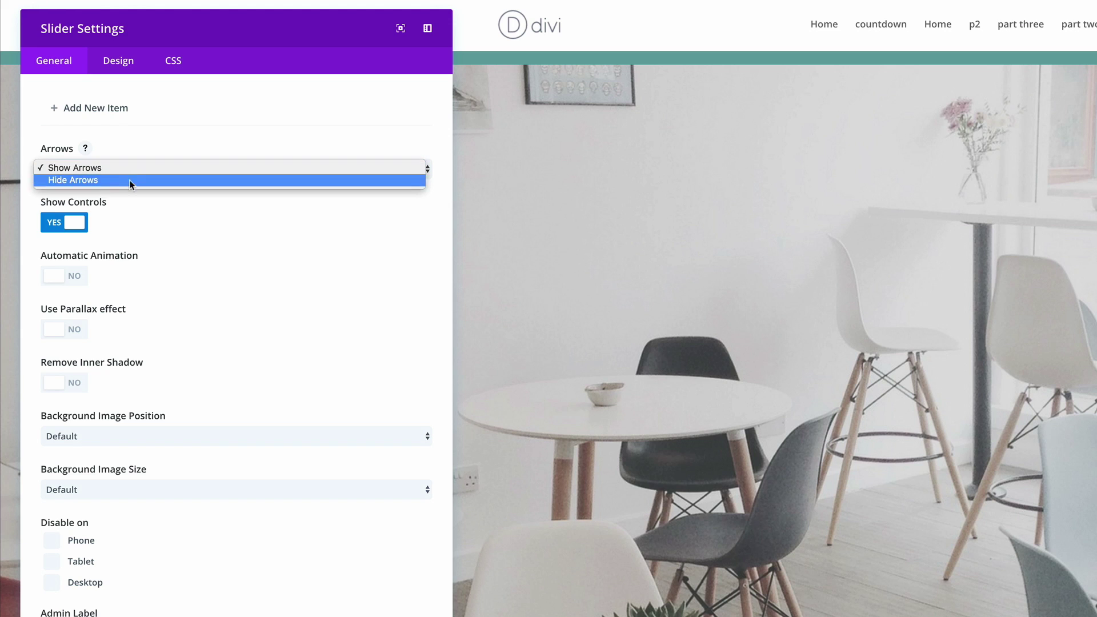
click(108, 180)
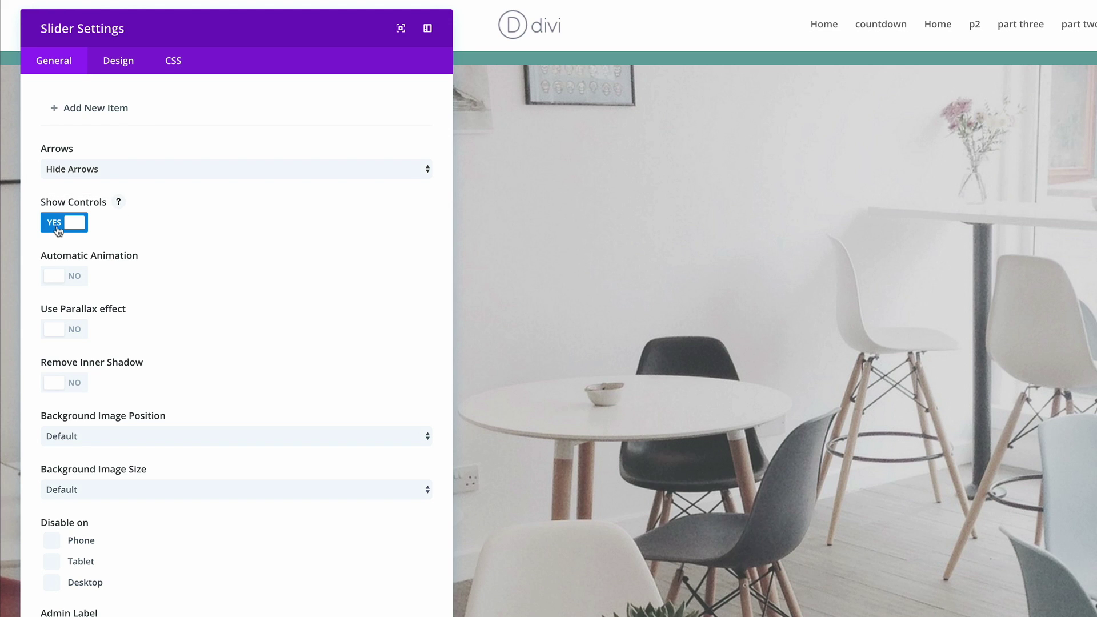
click(77, 280)
drag(53, 329, 32, 327)
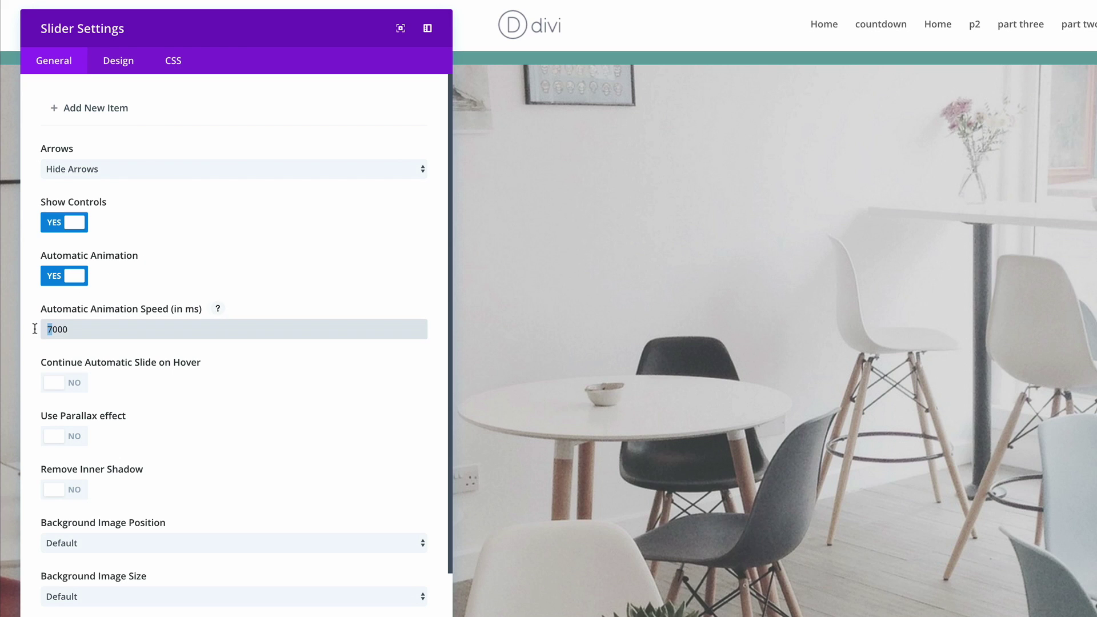
text(8)
- Make the slider continue its automatic slide on hover and remove its inner shadow
click(77, 389)
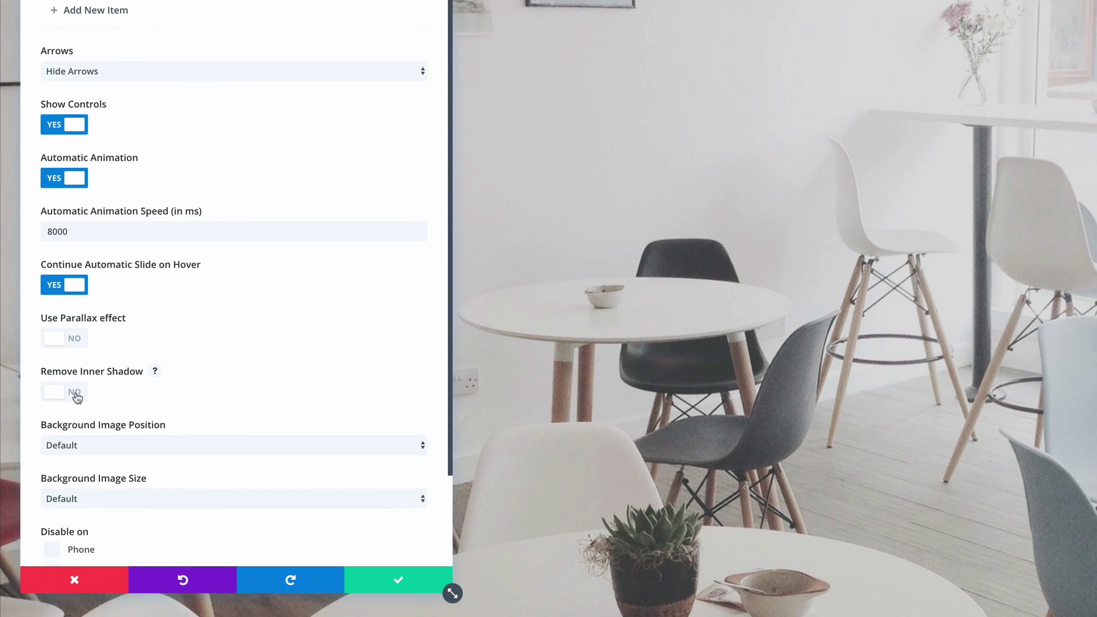
click(77, 495)
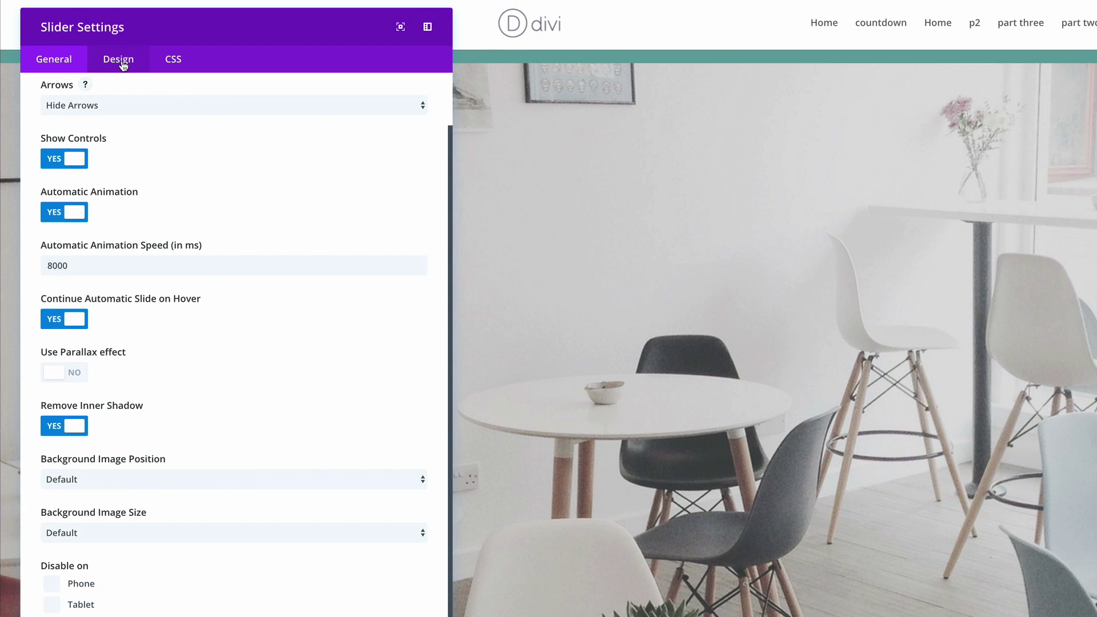
- Style the slider's header in bold Arvo with the text color #73a0a0
click(123, 65)
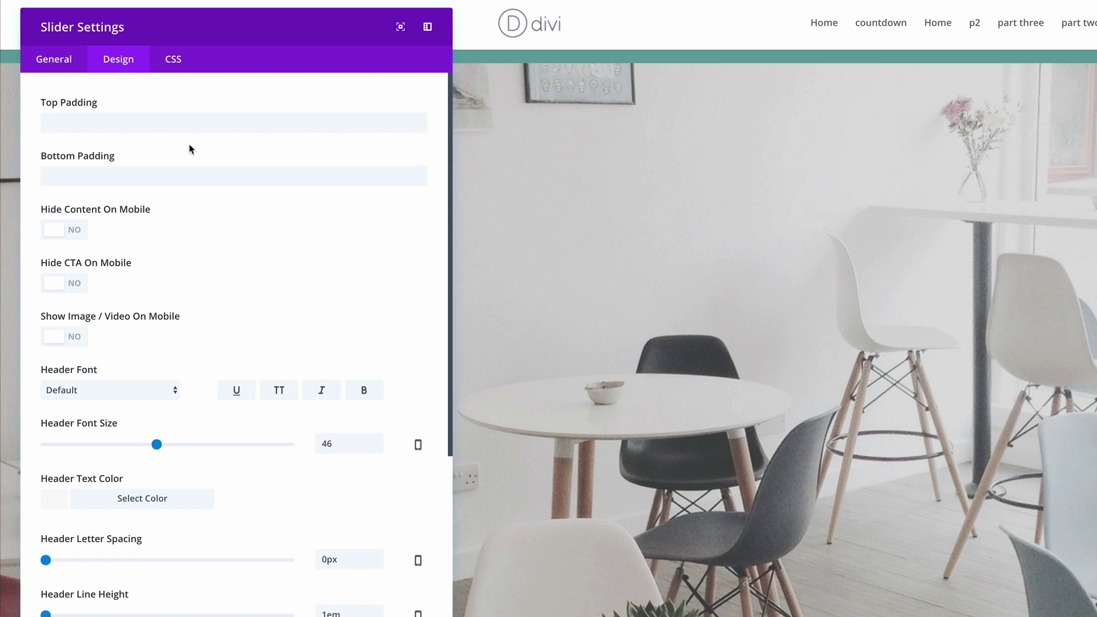
click(150, 390)
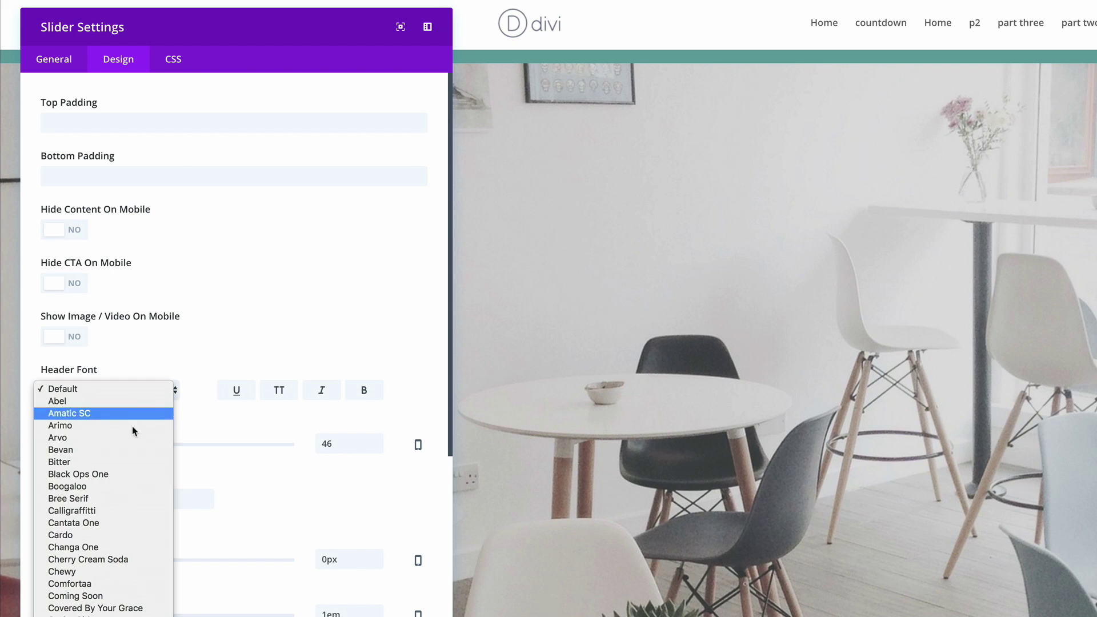
key(Escape)
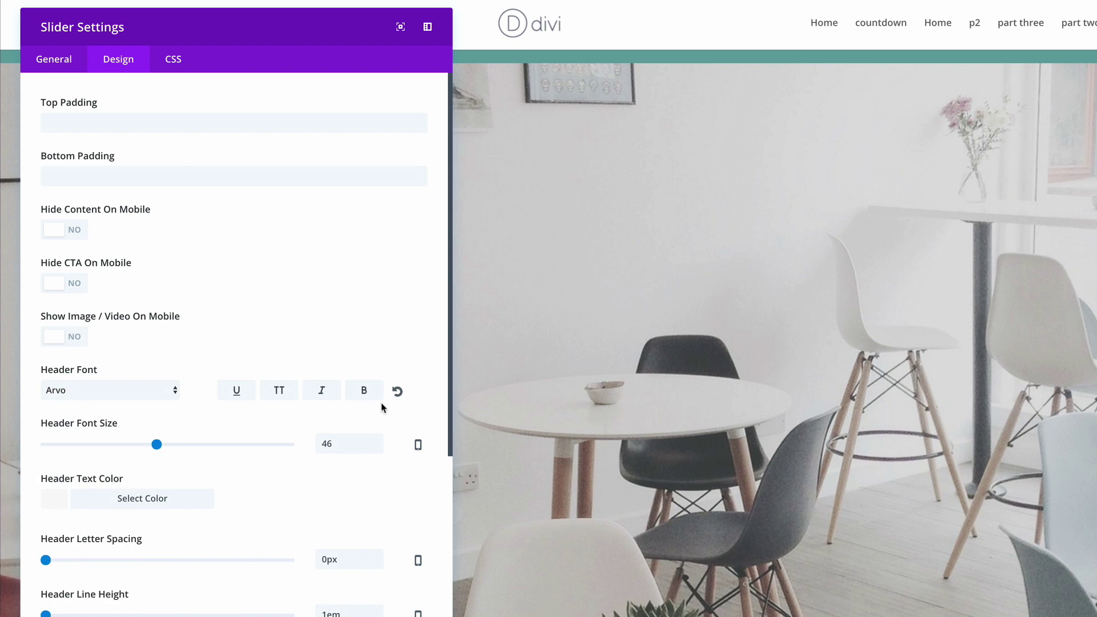
click(370, 394)
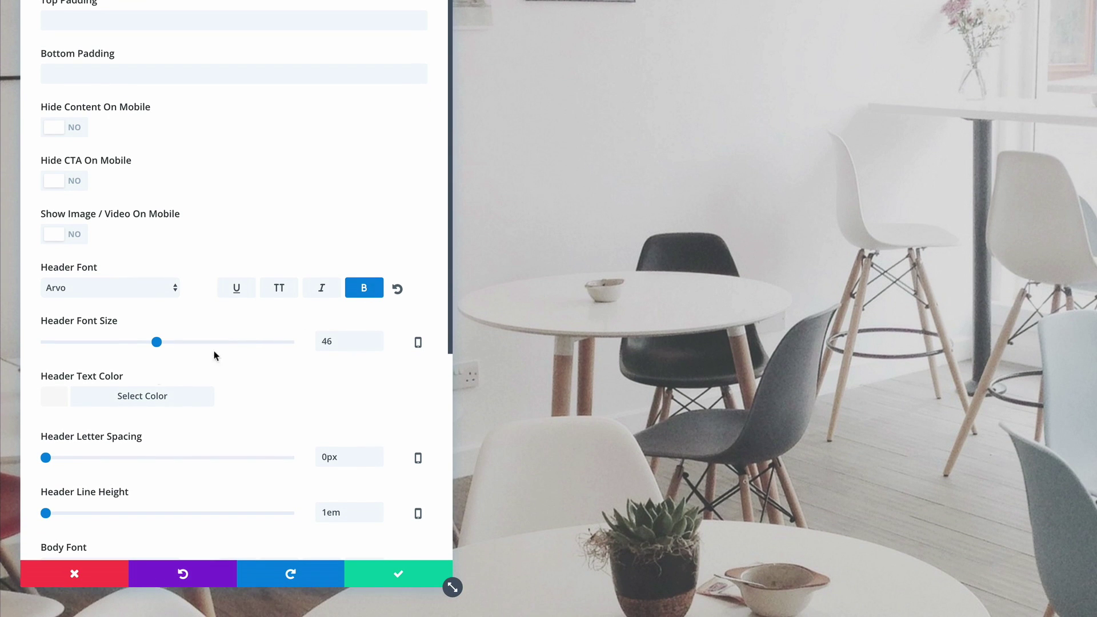
click(55, 402)
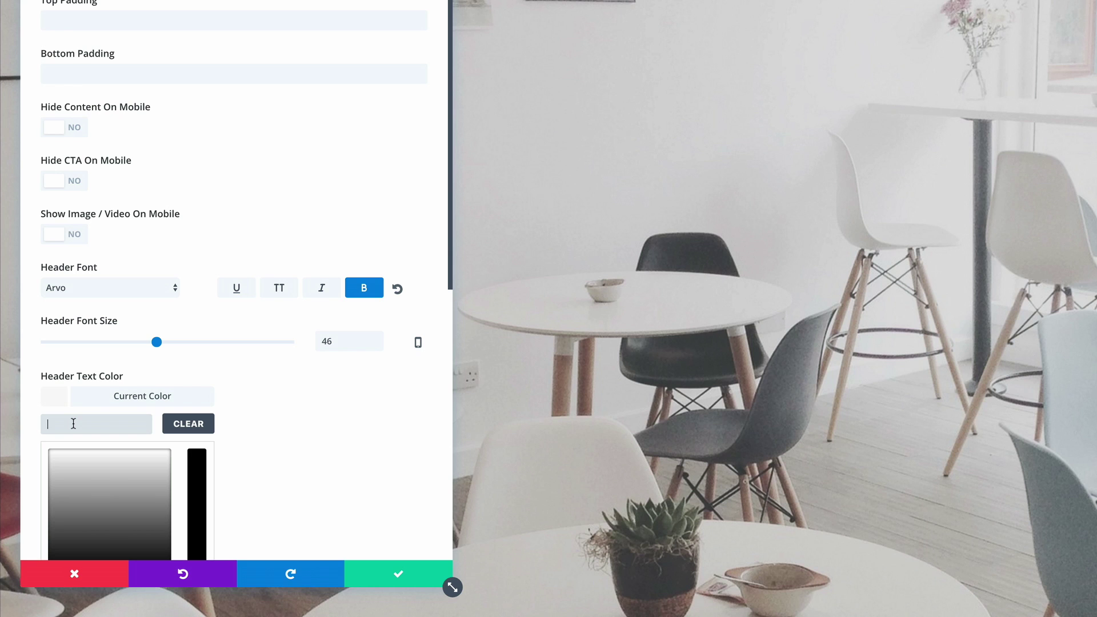
text(#73a0a0)
scroll(280, 411, down, 4)
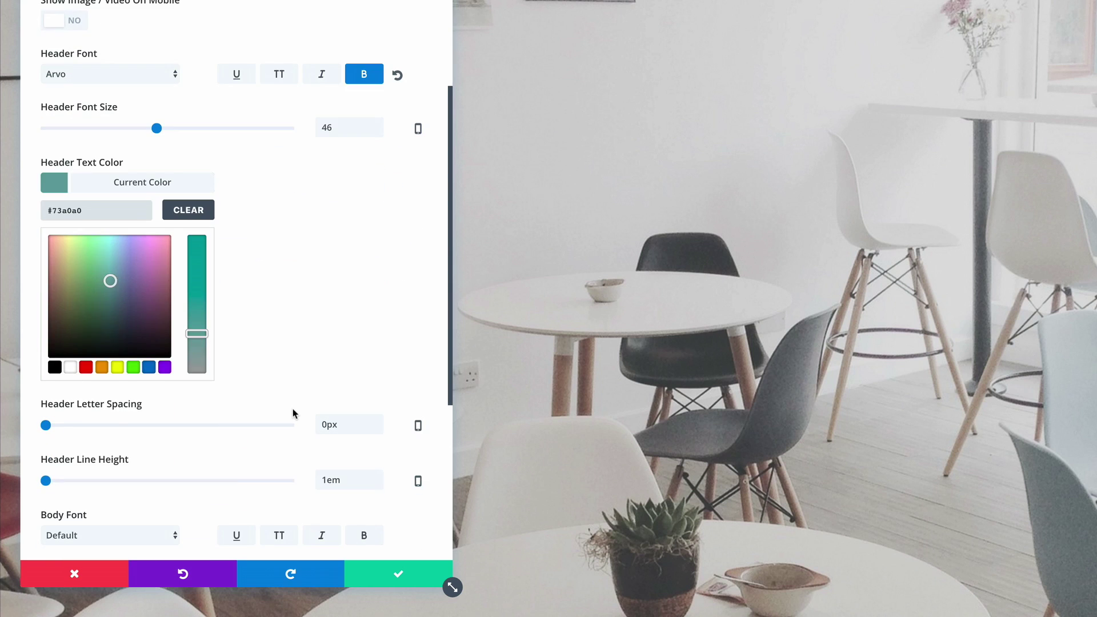
scroll(246, 409, down, 5)
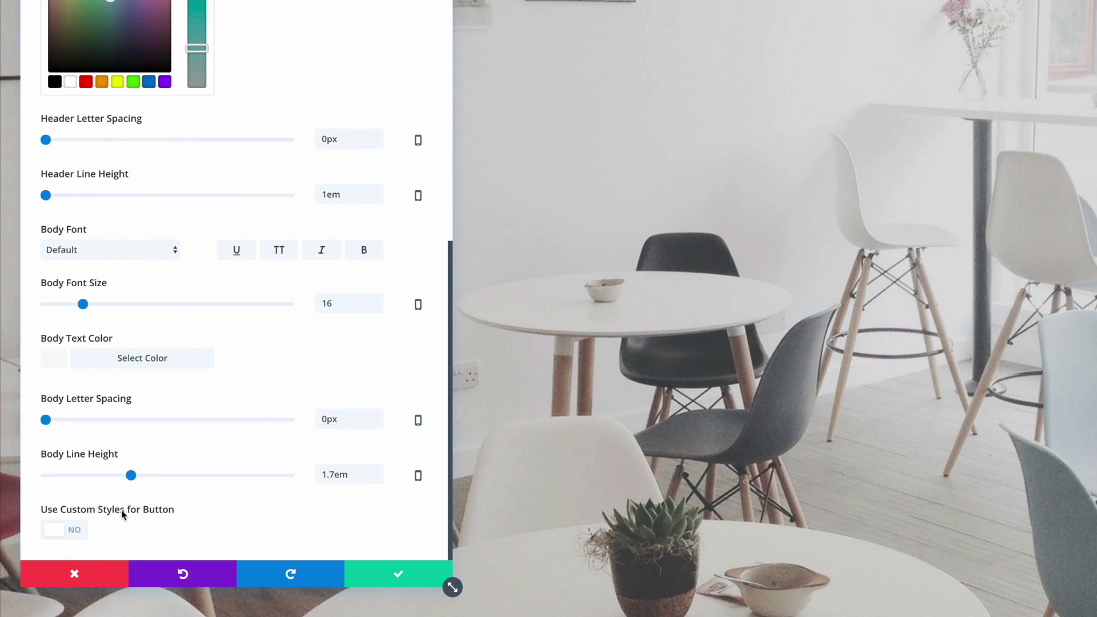
- Enable custom styles for the slider's button and set its text size to 16px
click(74, 530)
scroll(80, 529, down, 3)
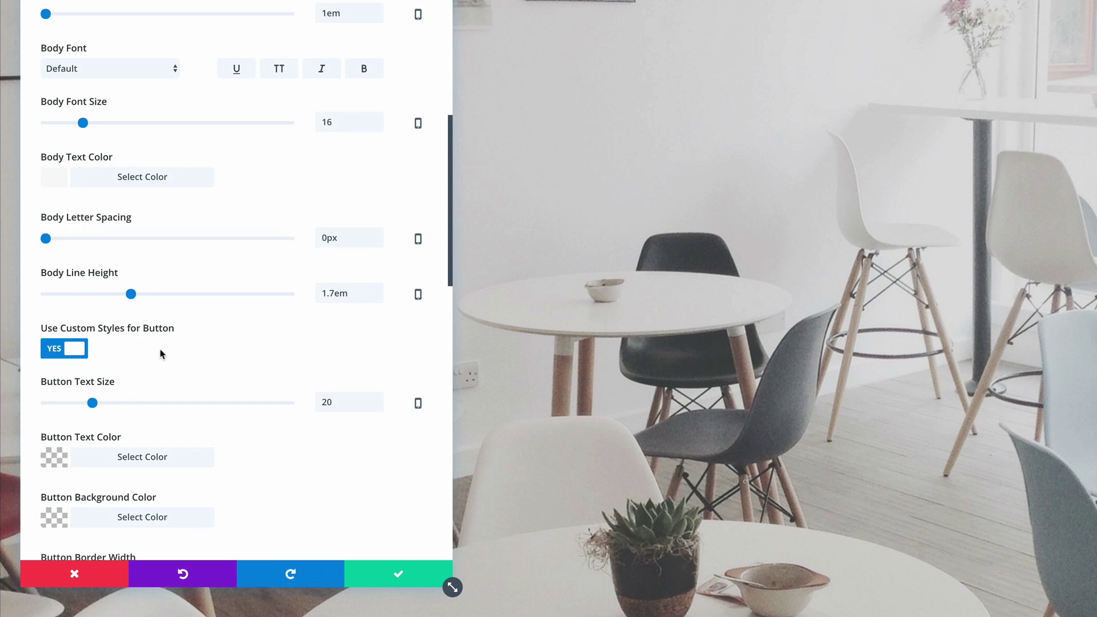
scroll(170, 354, down, 4)
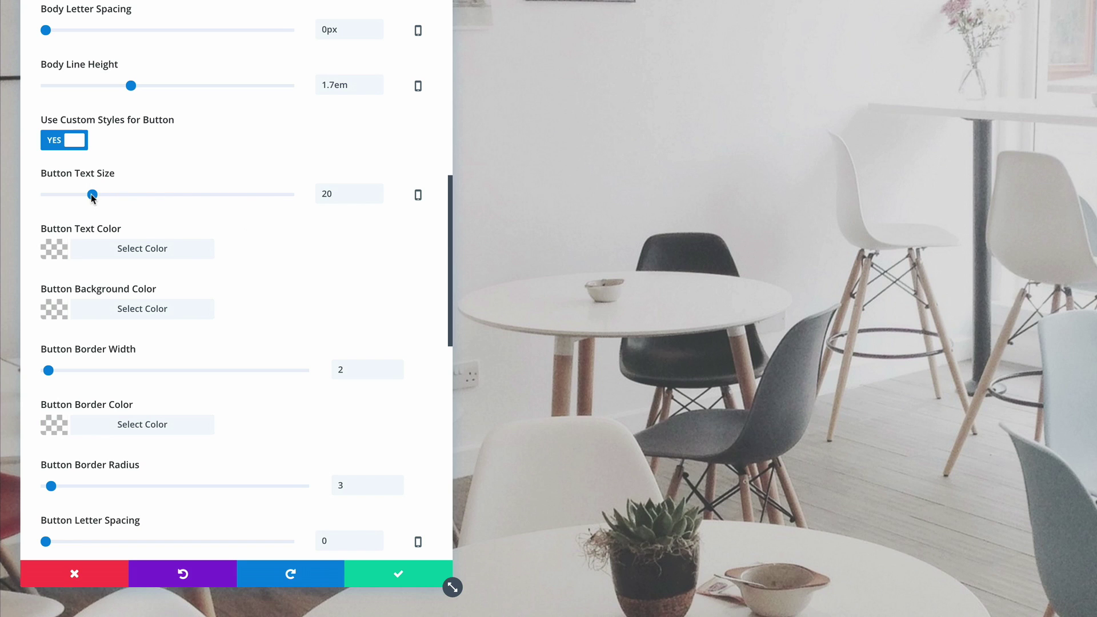
drag(91, 196, 83, 196)
- Set the slider button's border width to 5px and its border radius to 0
double_click(349, 370)
text(5)
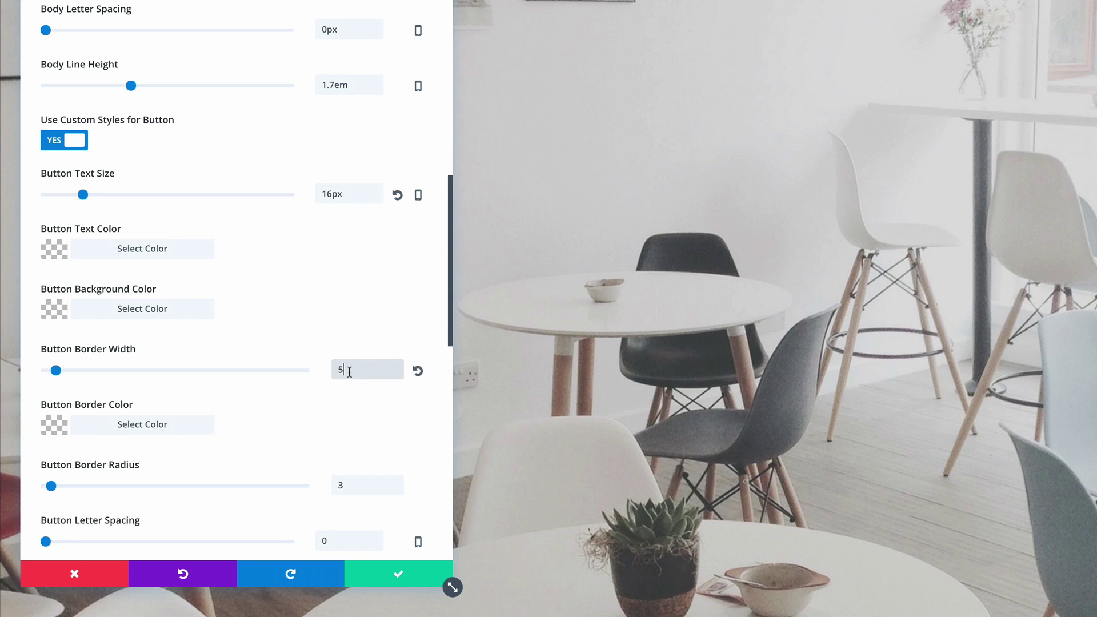
double_click(353, 483)
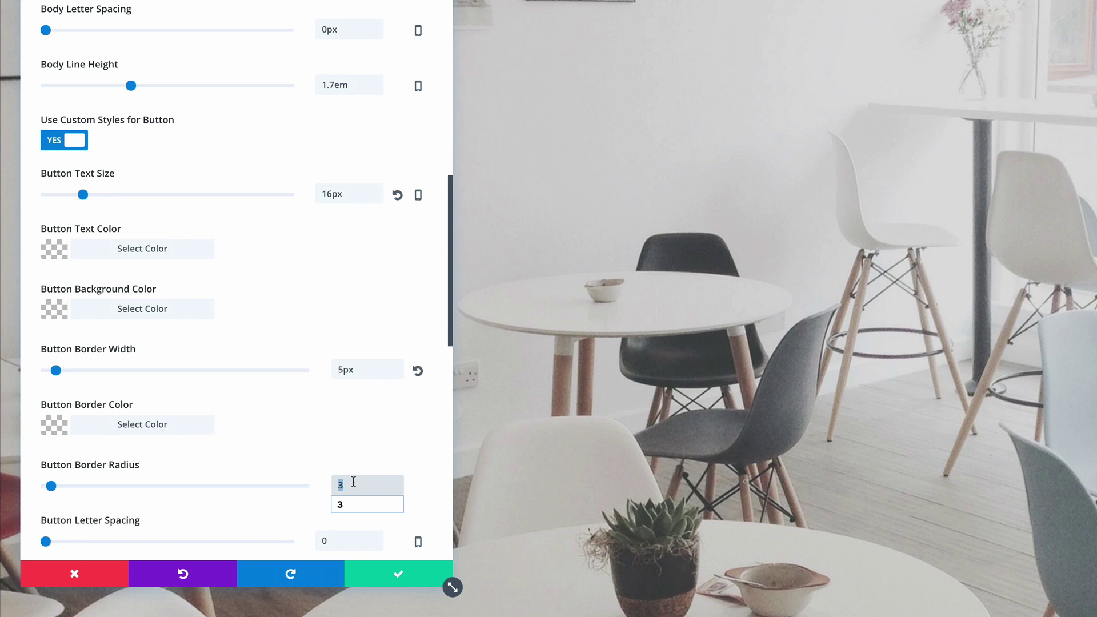
text(0)
scroll(284, 479, down, 4)
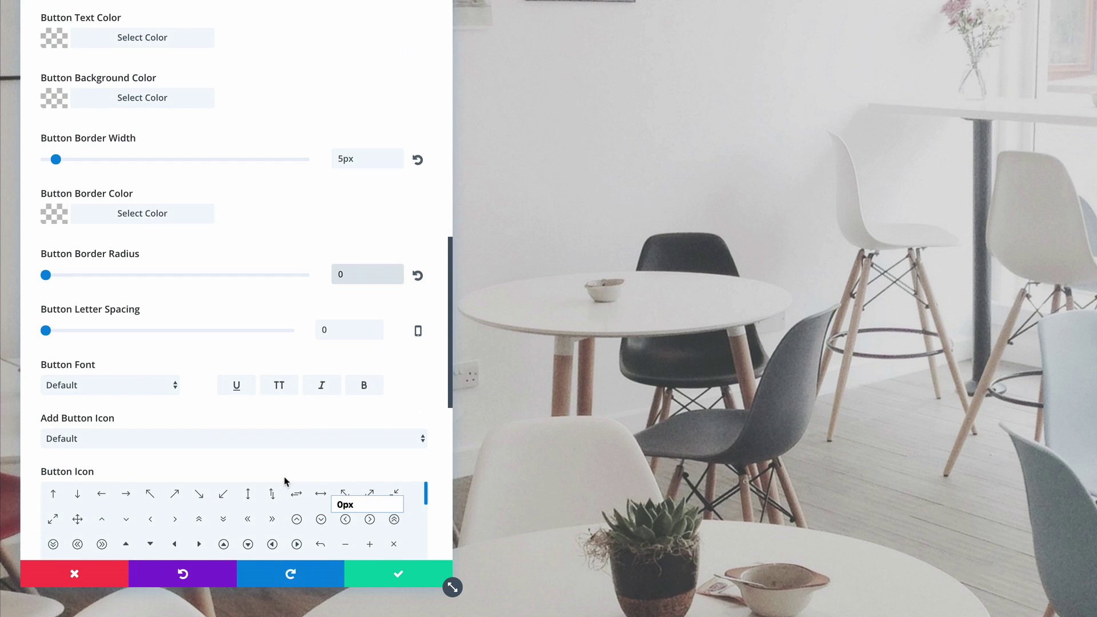
- Set the slider button's font to Montserrat with bold and italic styling
click(102, 385)
scroll(145, 384, down, 5)
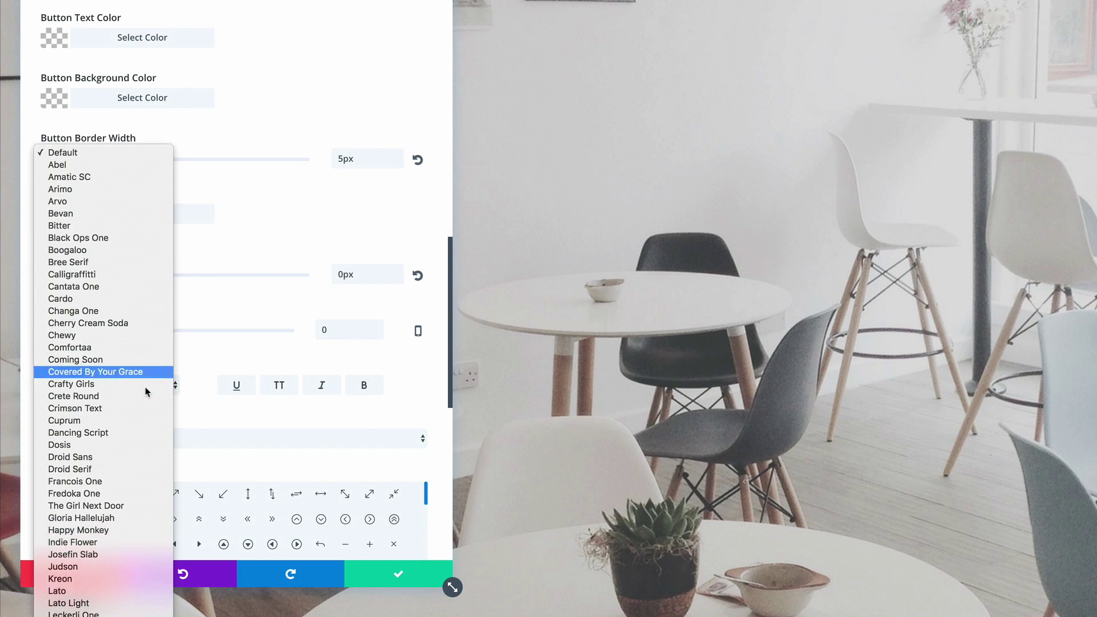
scroll(145, 388, down, 5)
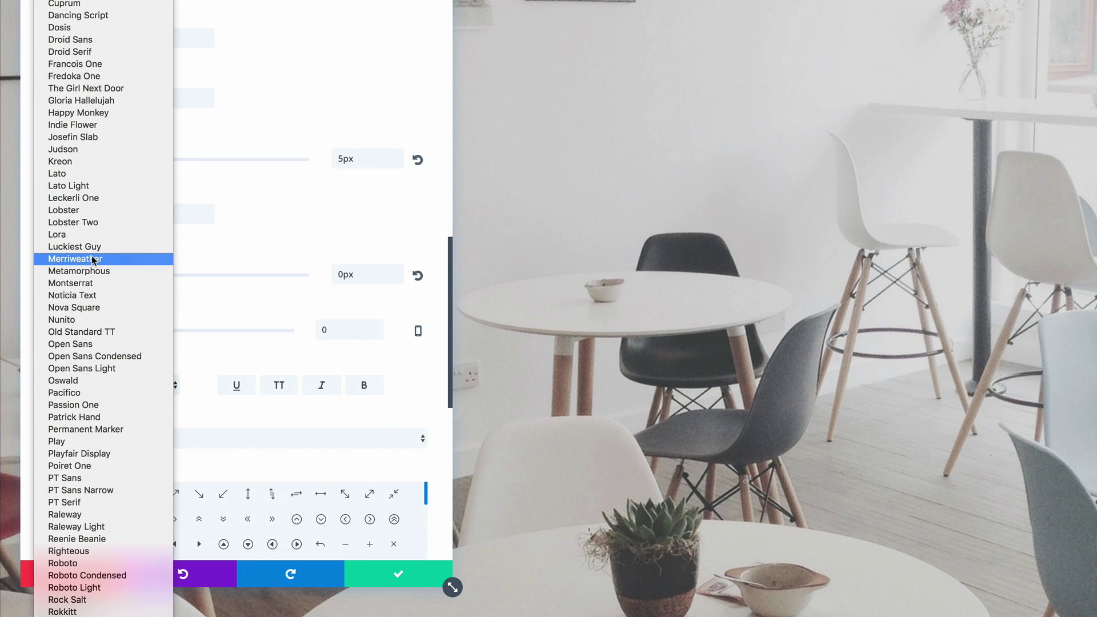
key(Escape)
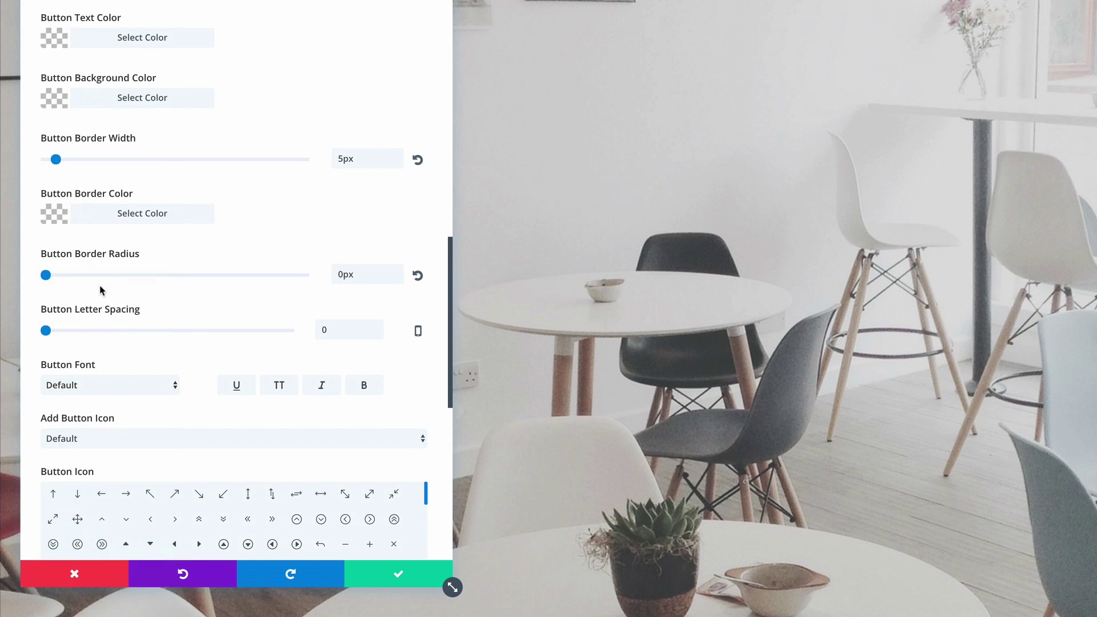
click(364, 385)
click(320, 390)
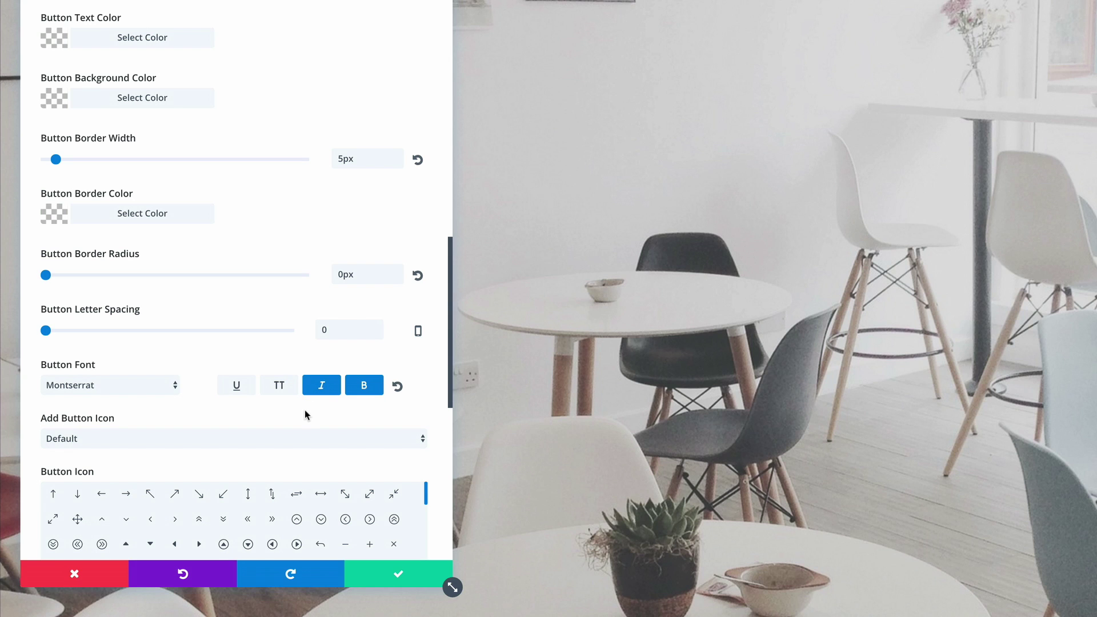
- Choose the single right-pointing chevron as the button icon and set Add Button Icon to Yes
scroll(263, 400, down, 3)
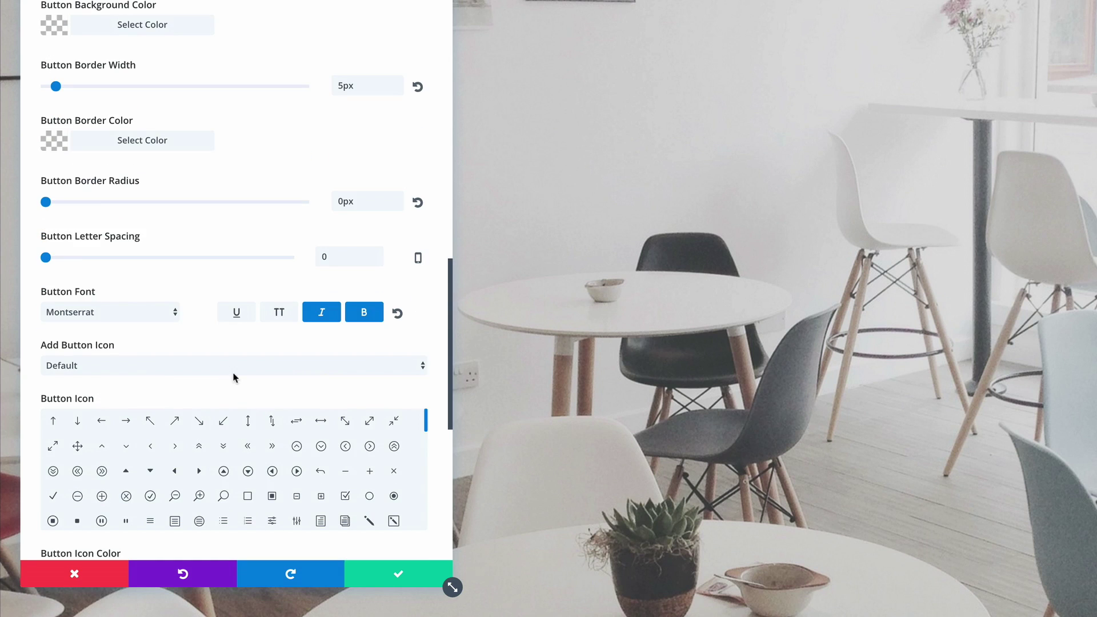
scroll(235, 377, down, 1)
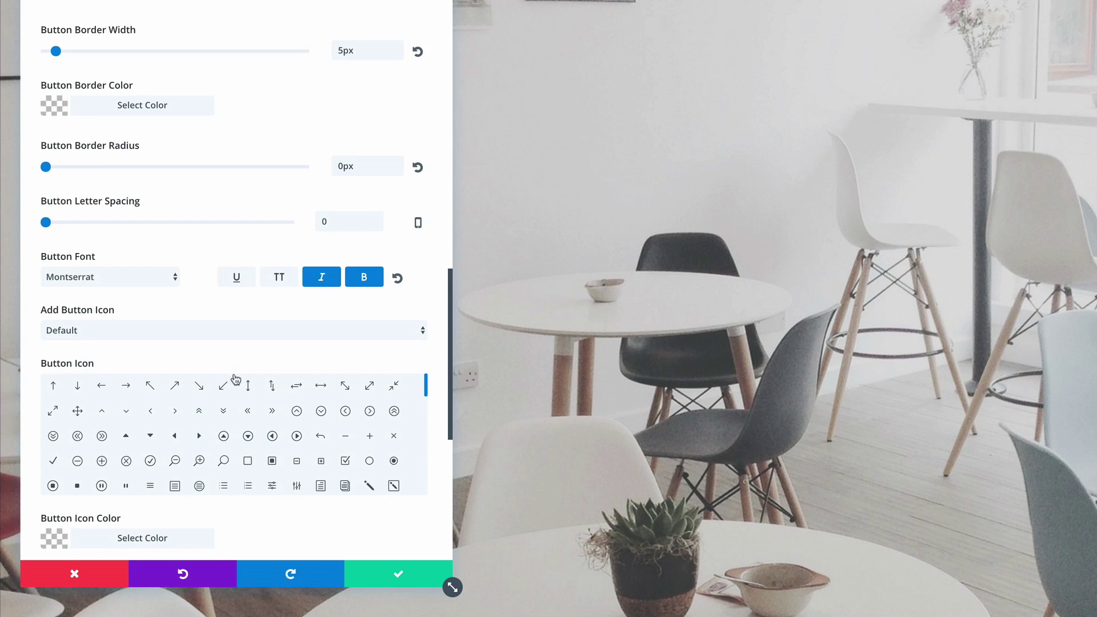
click(176, 413)
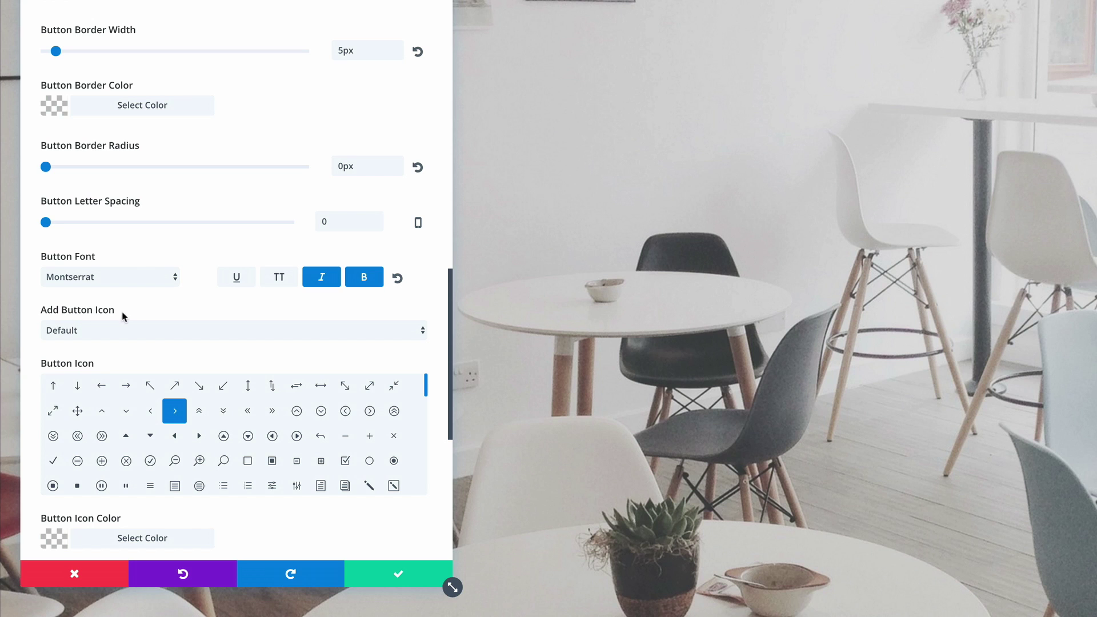
click(89, 333)
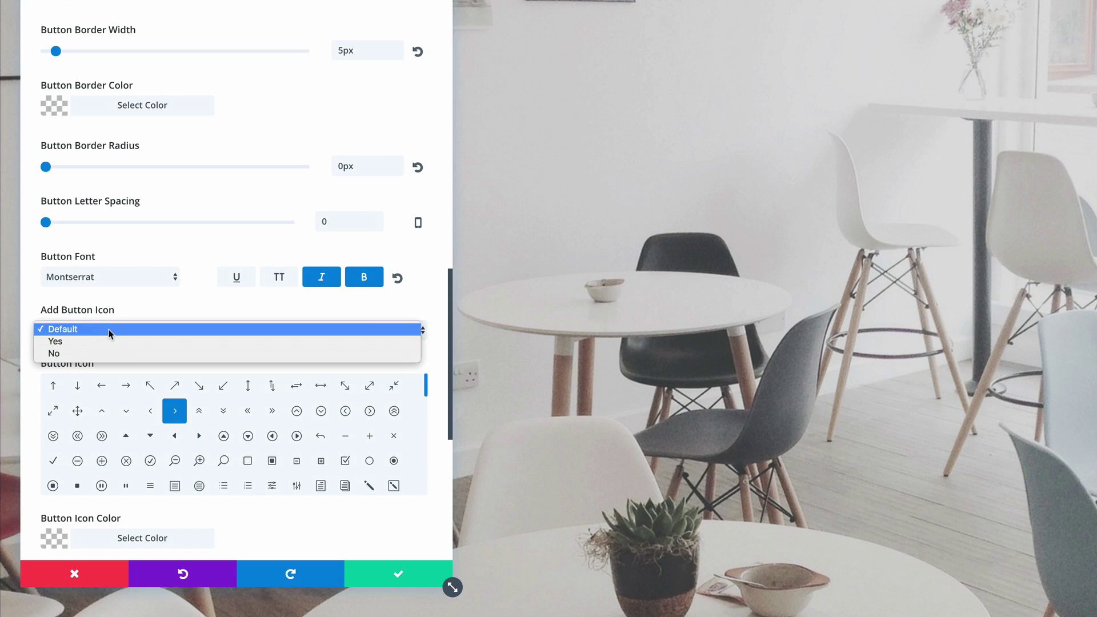
click(102, 342)
- Set the slider button's text color to #73a0a0
scroll(138, 341, down, 5)
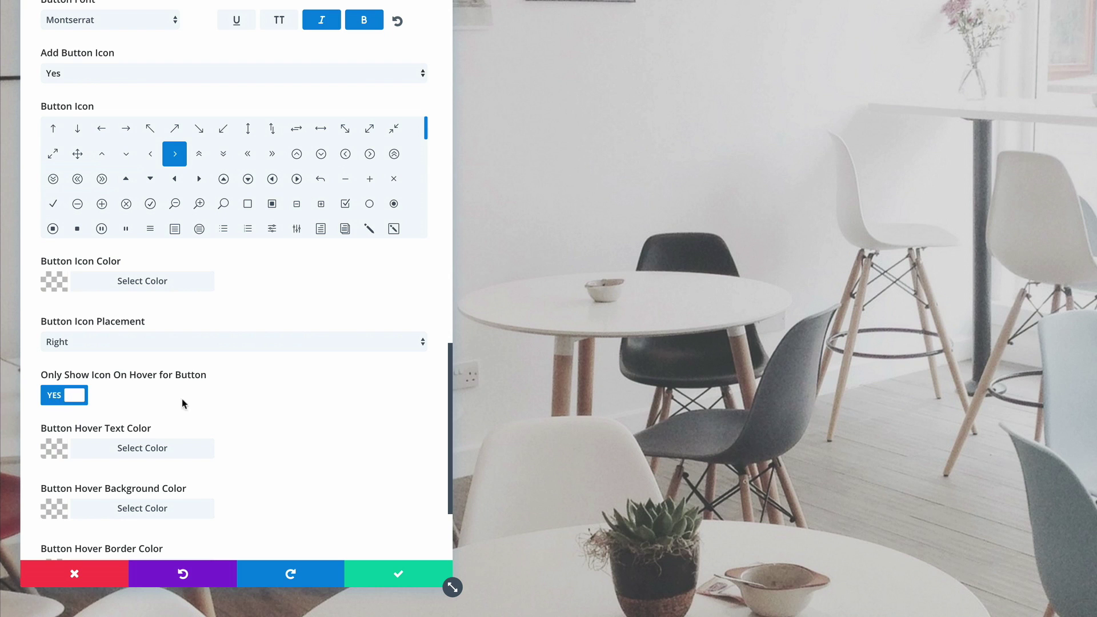
scroll(264, 411, down, 3)
scroll(264, 411, up, 10)
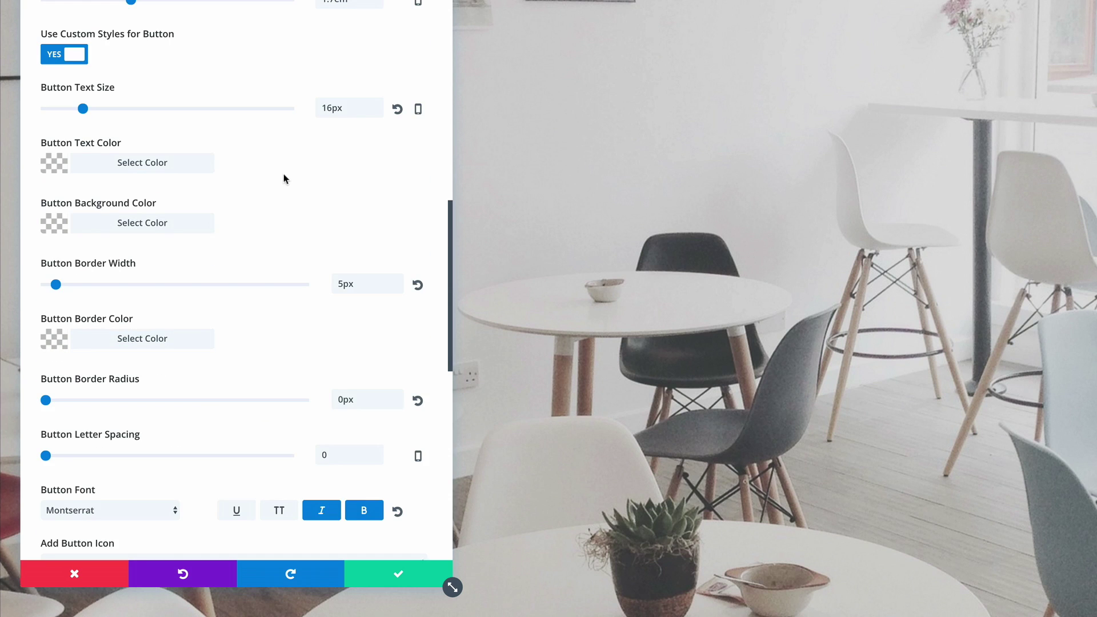
click(55, 172)
click(70, 199)
text(#73a0a0)
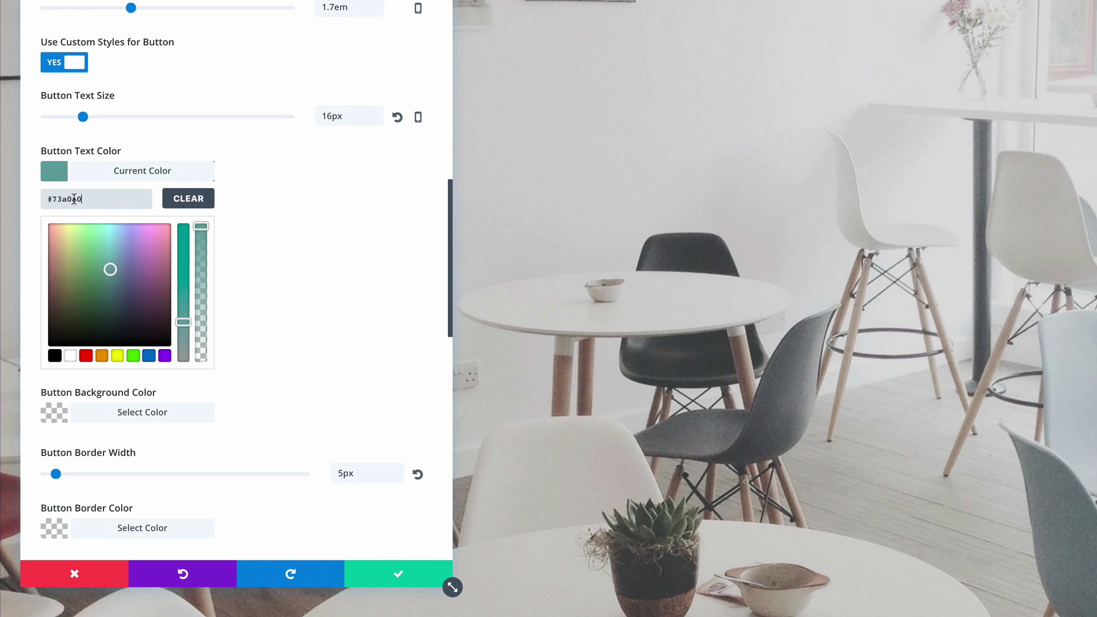
- Set the slider button's background color to #73a0a0
scroll(314, 229, down, 2)
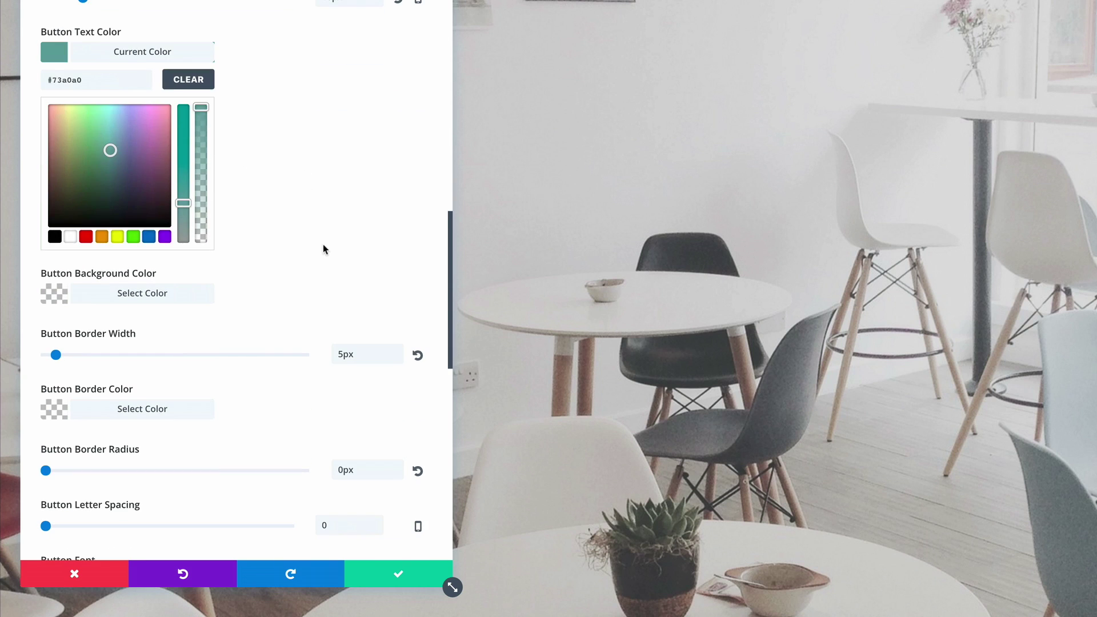
click(55, 286)
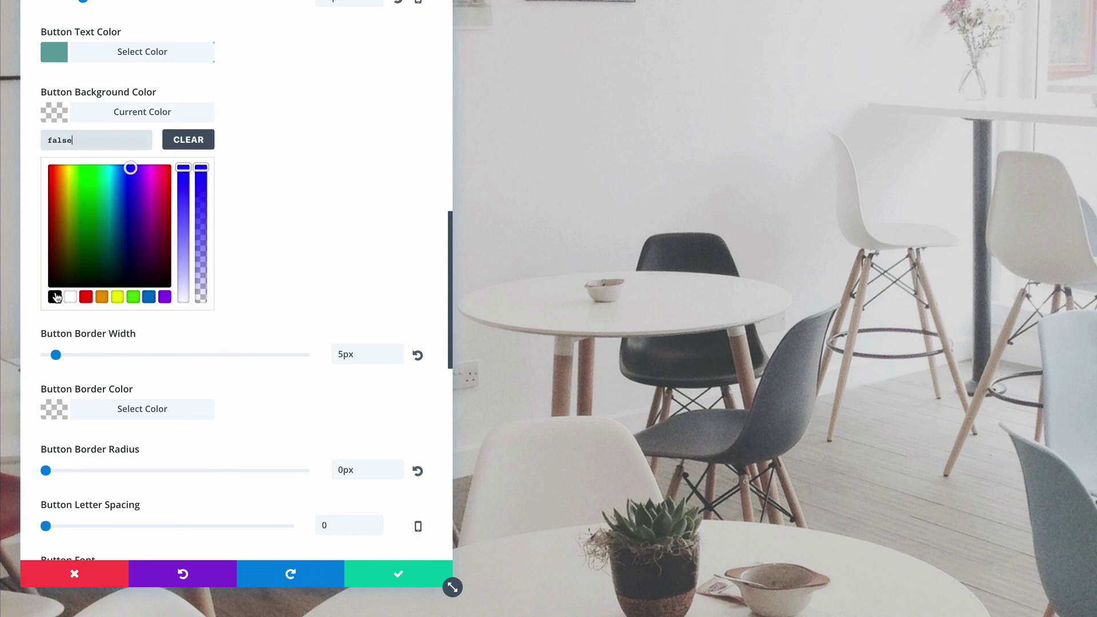
double_click(80, 140)
text(#73a0a0)
- Add custom CSS to the slider's main element: border: 15px solid #73a0a0; box-shadow: 0px 0px 30px #7f7f7f;
scroll(306, 189, down, 2)
scroll(306, 257, up, 6)
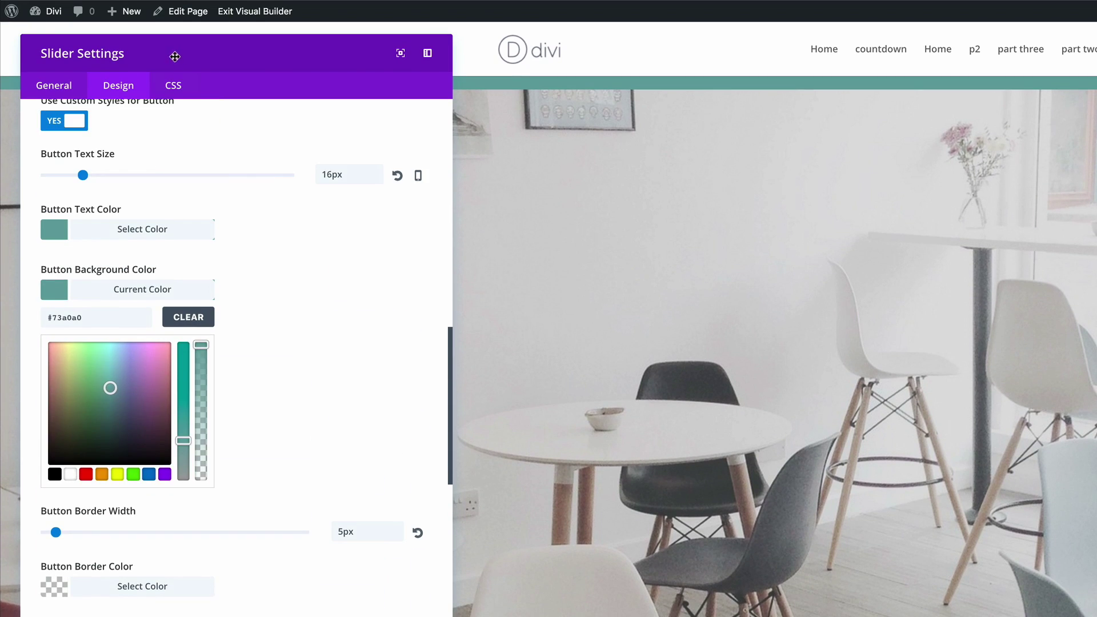
click(174, 85)
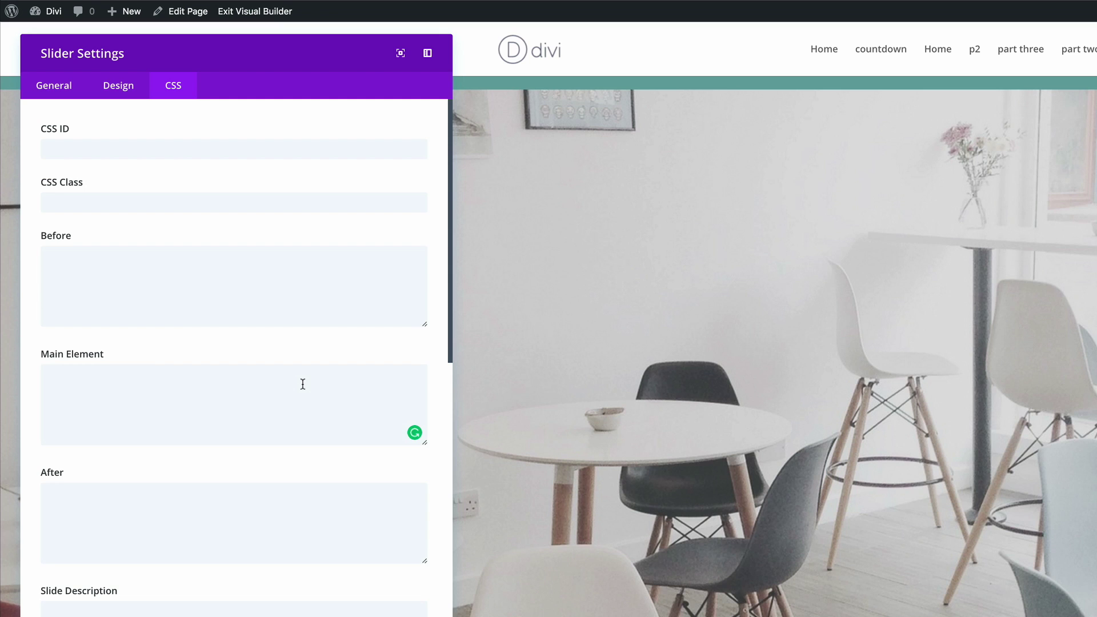
text(border: 15px solid #73a0a0; box-shadow: 0px 0px 30px #7f7f7f;)
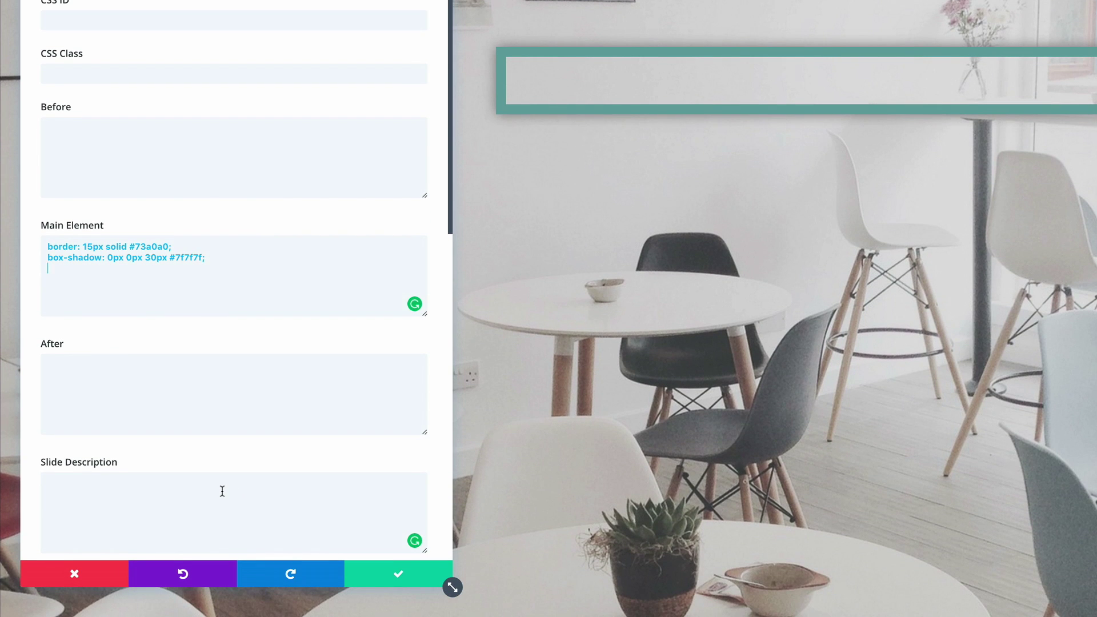
- Add CSS to Slide Description (animation-name: fadeInRight; text-align: left; padding: 12% 8%;) and Slide Title (text-align: left;)
click(223, 491)
text(animation-name: fadeInRight; text-align: left; padding: 12% 8%;)
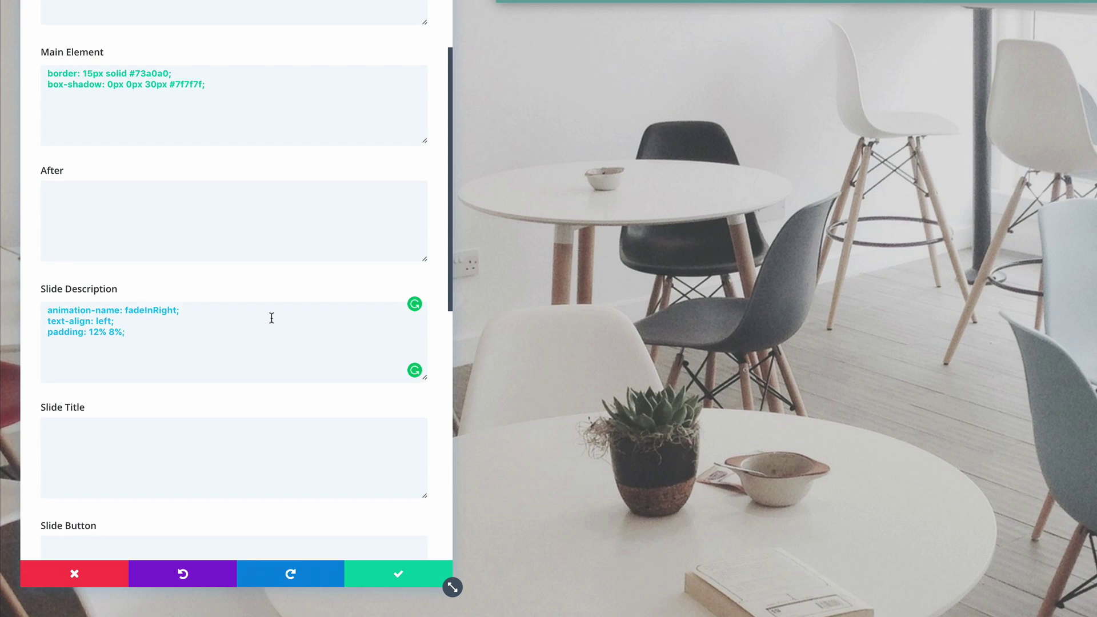
click(172, 410)
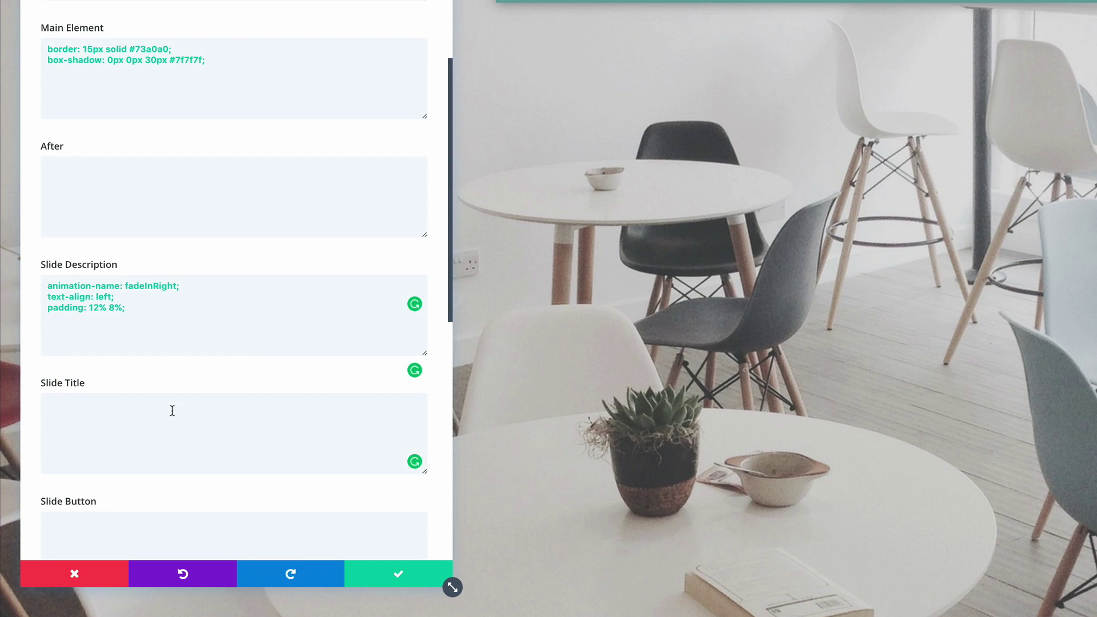
text(text-align: left;)
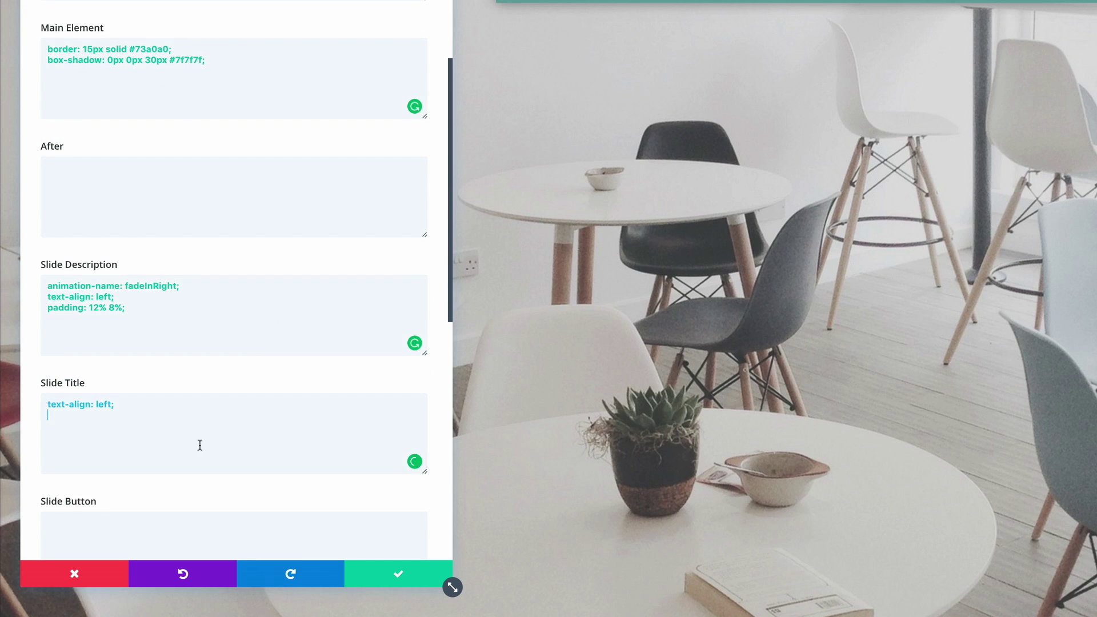
- Add Slide Button CSS: text-align: left; border-top: none; border-right: none; border-bottom: none; margin-bottom: 25px;
scroll(208, 454, down, 2)
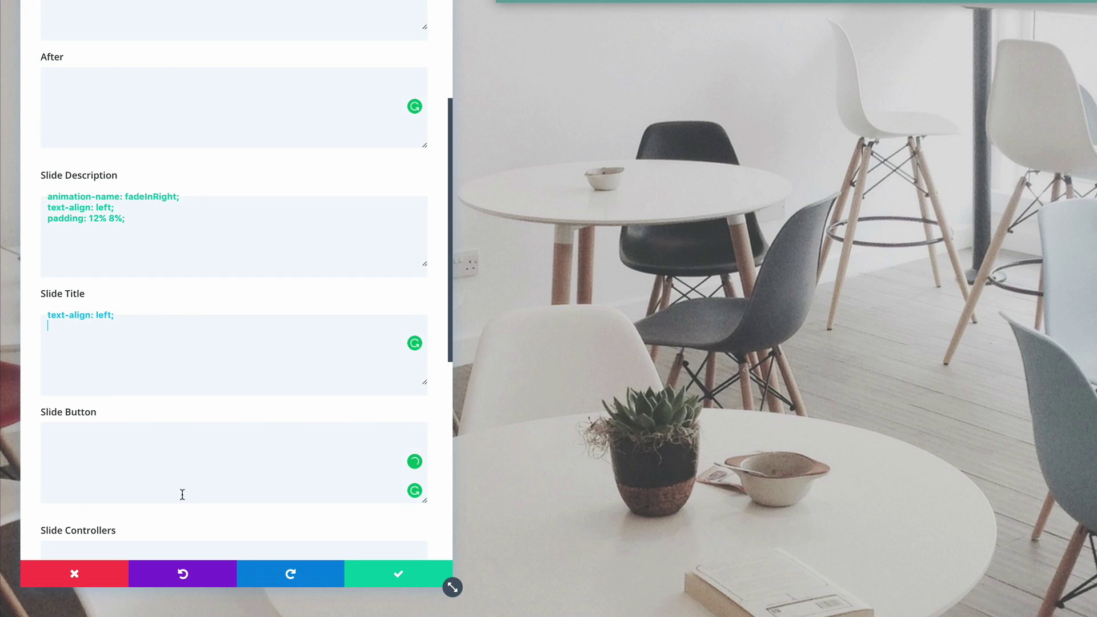
click(116, 452)
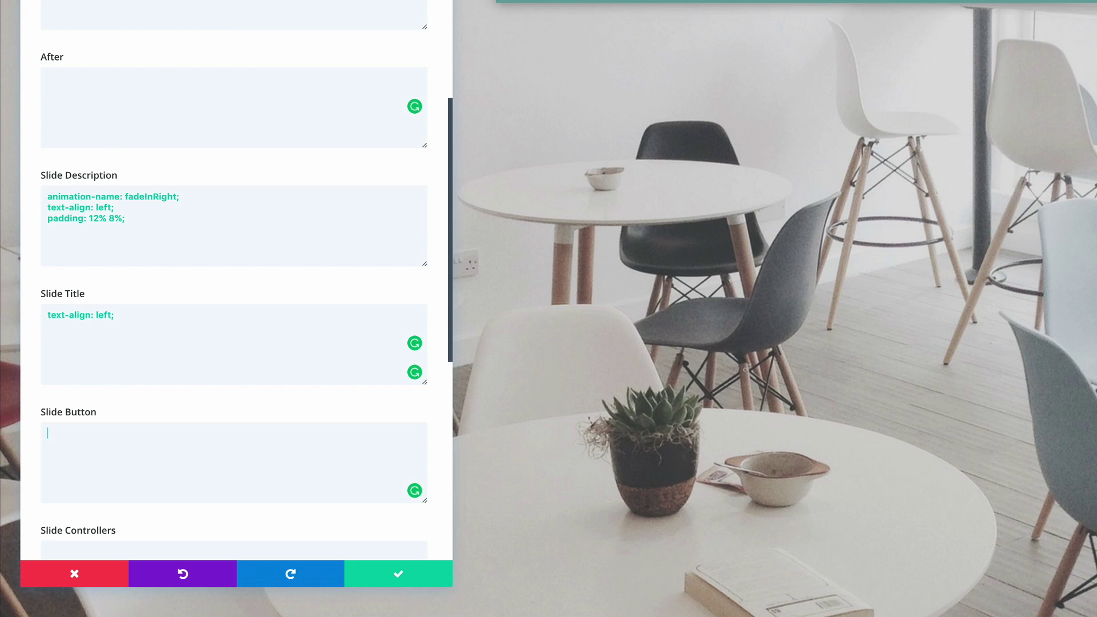
text(text-align: left; border-top: none; border-right: none; border-bottom: none; margin-bottom: 25px;)
scroll(274, 345, down, 2)
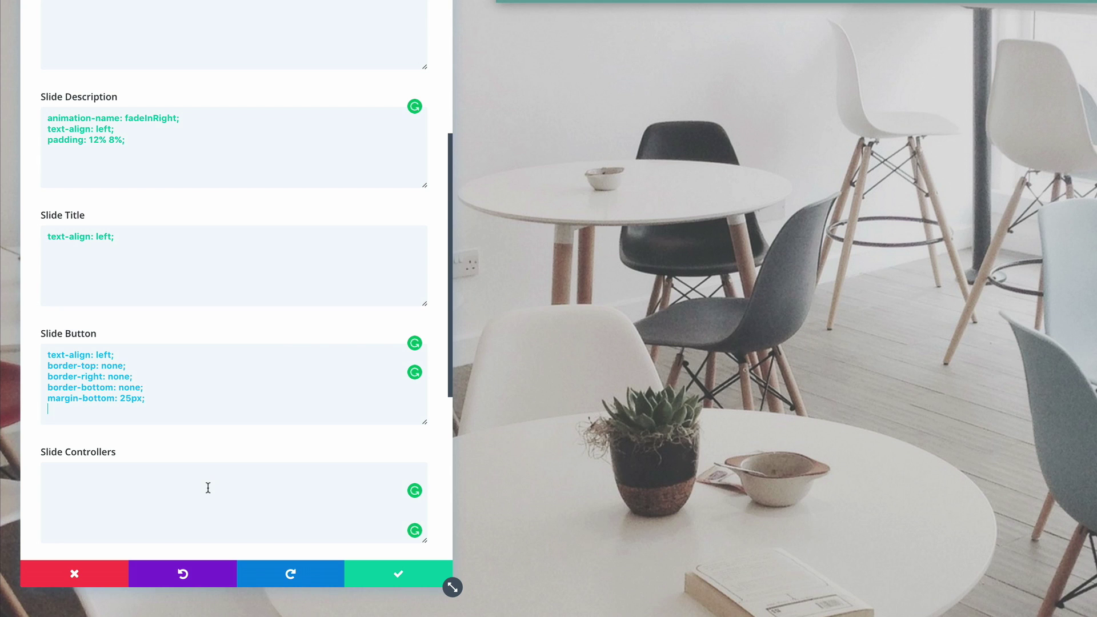
- Add Slide Controllers CSS: padding-top: 25px; padding-bottom: 25px;
click(208, 487)
text(padding-top: 25px; padding-bottom: 25px;)
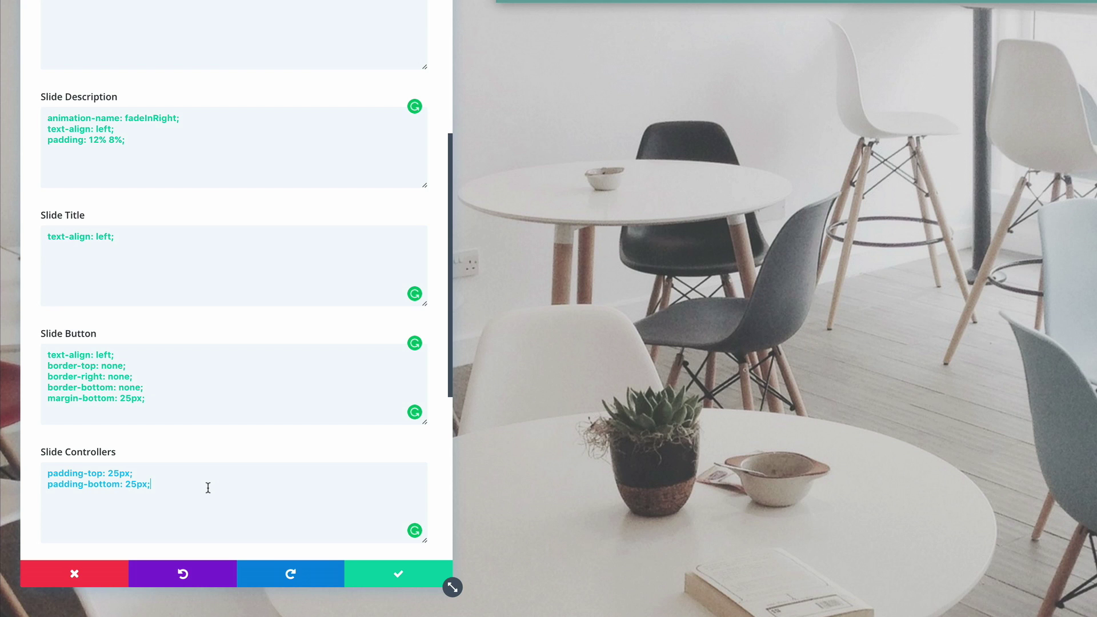
- Add a new slide to the slider with heading "Header goes here", button text "more info" and button URL "#"
scroll(208, 491, up, 1)
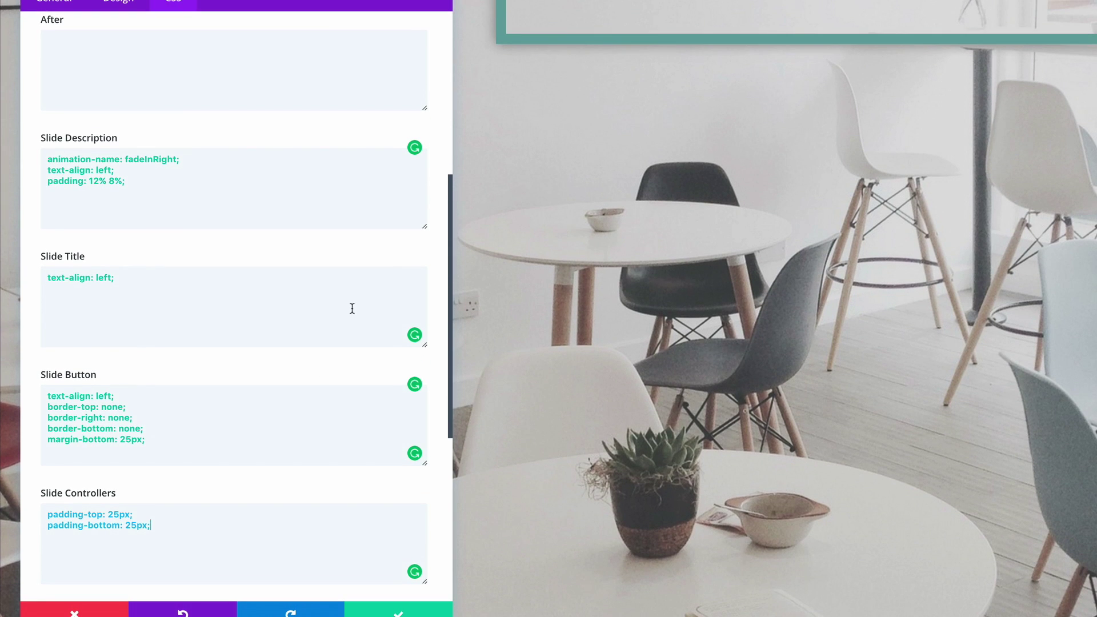
scroll(349, 319, up, 2)
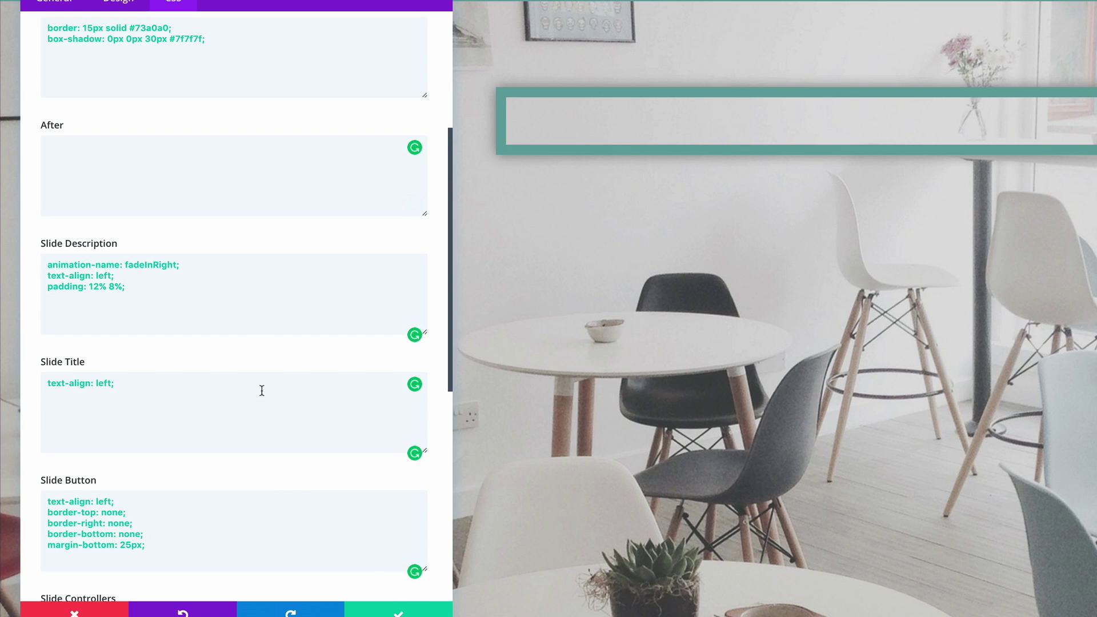
scroll(228, 285, up, 5)
click(63, 60)
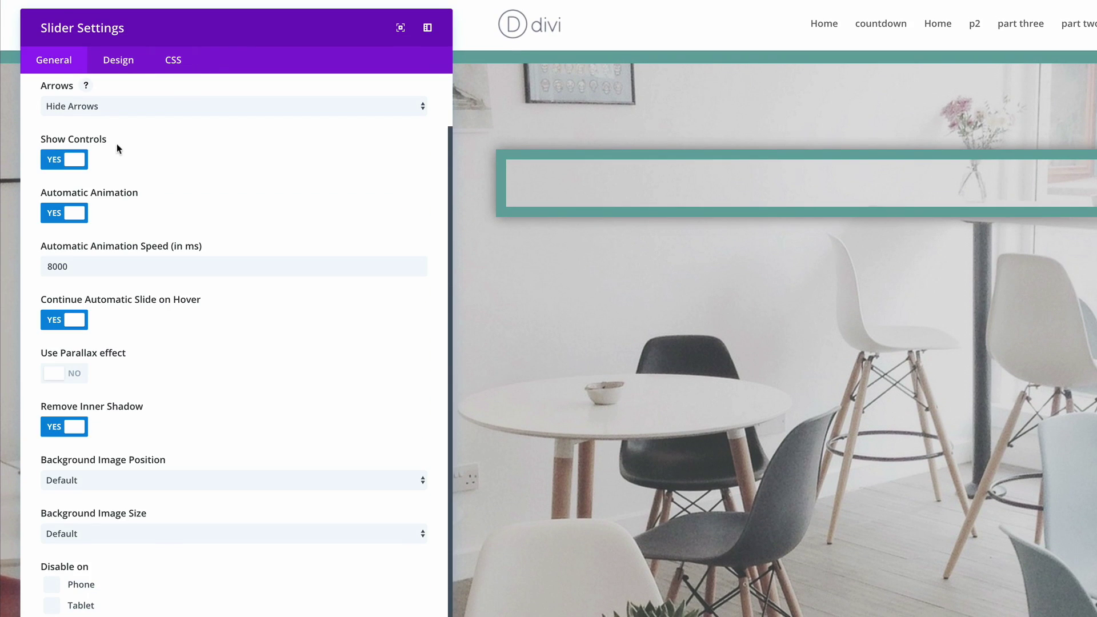
scroll(286, 294, up, 1)
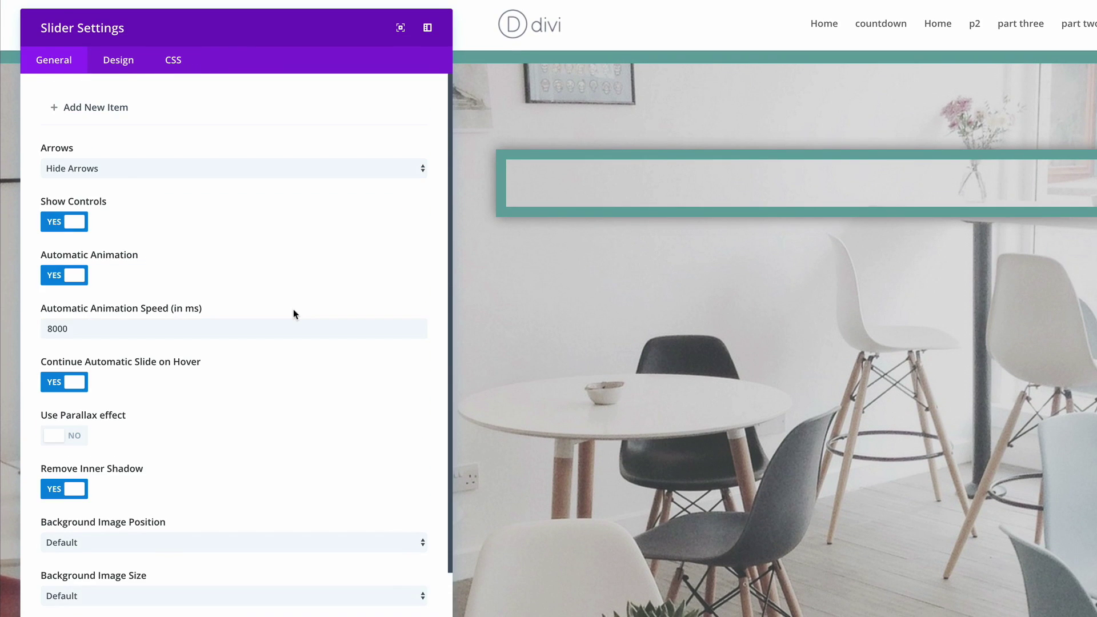
click(91, 112)
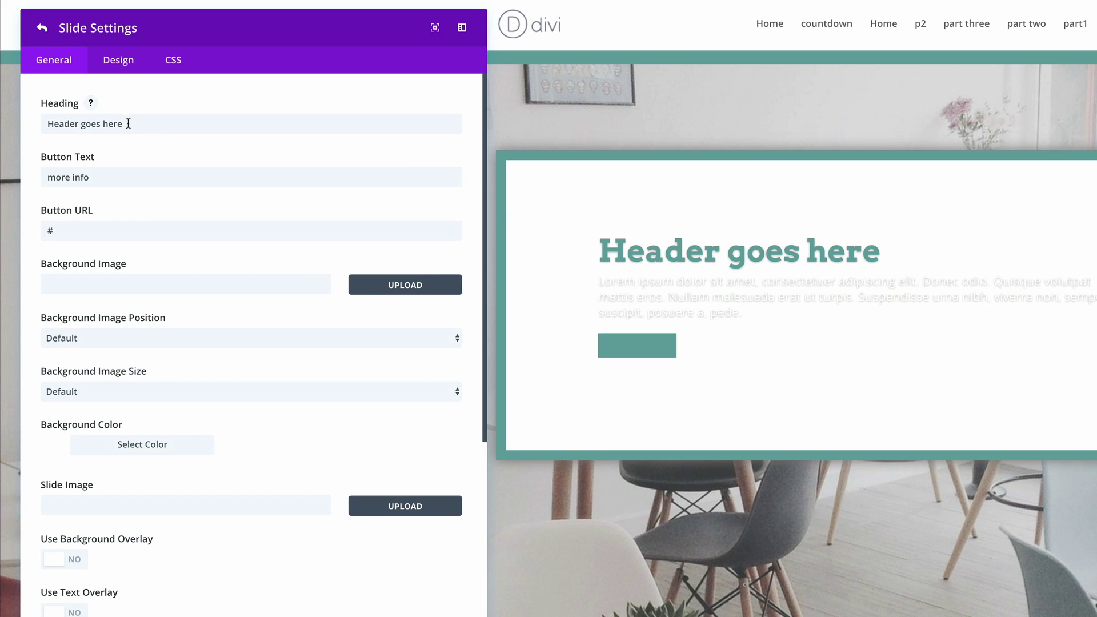
drag(127, 124, 36, 125)
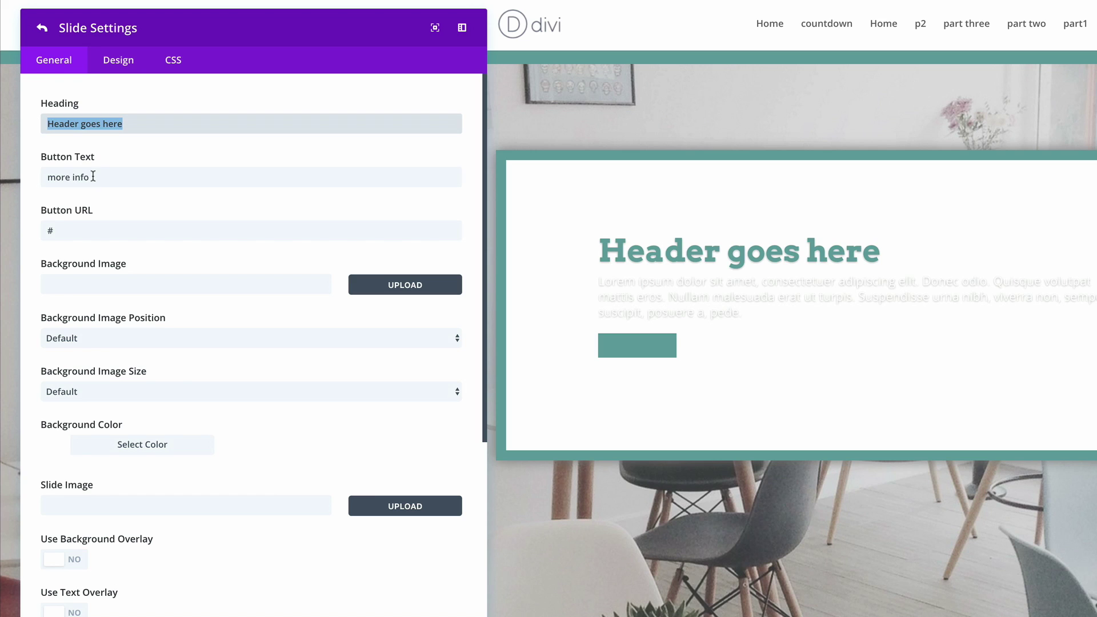
drag(93, 176, 36, 177)
drag(61, 229, 36, 229)
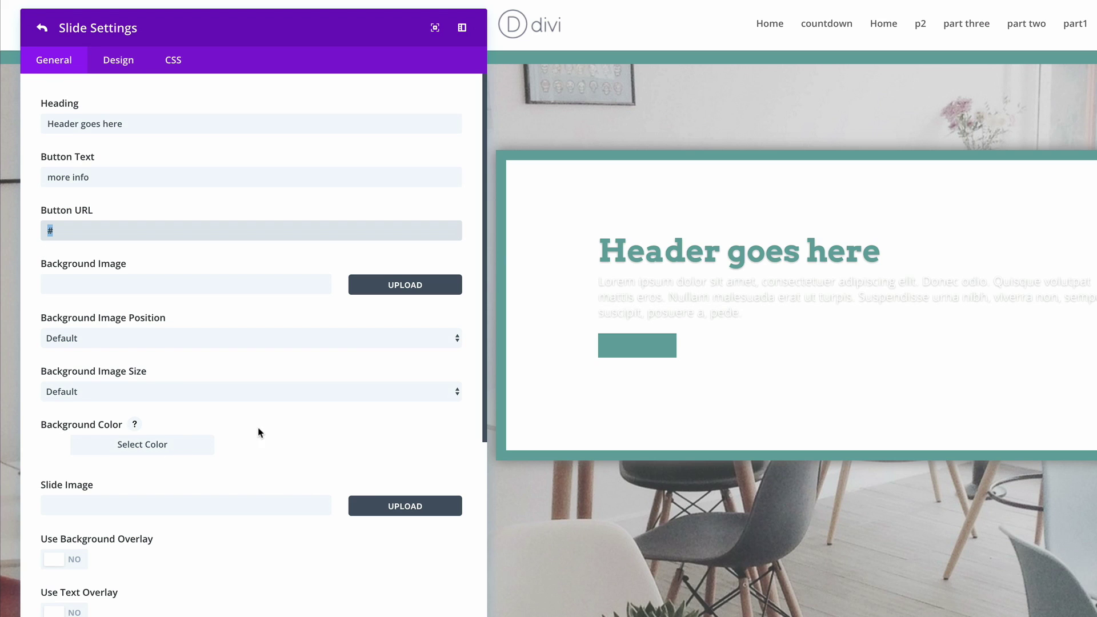
- Set the new slide's background color to light gray #e8e8e8 and lower its opacity to about 0.6
scroll(263, 427, down, 1)
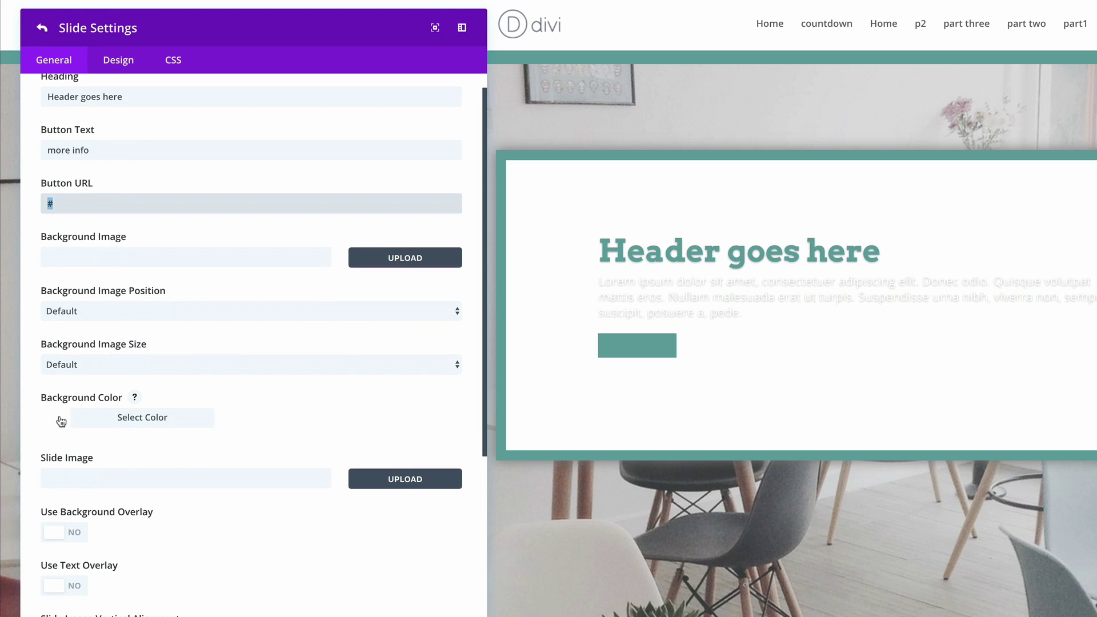
click(62, 421)
click(66, 479)
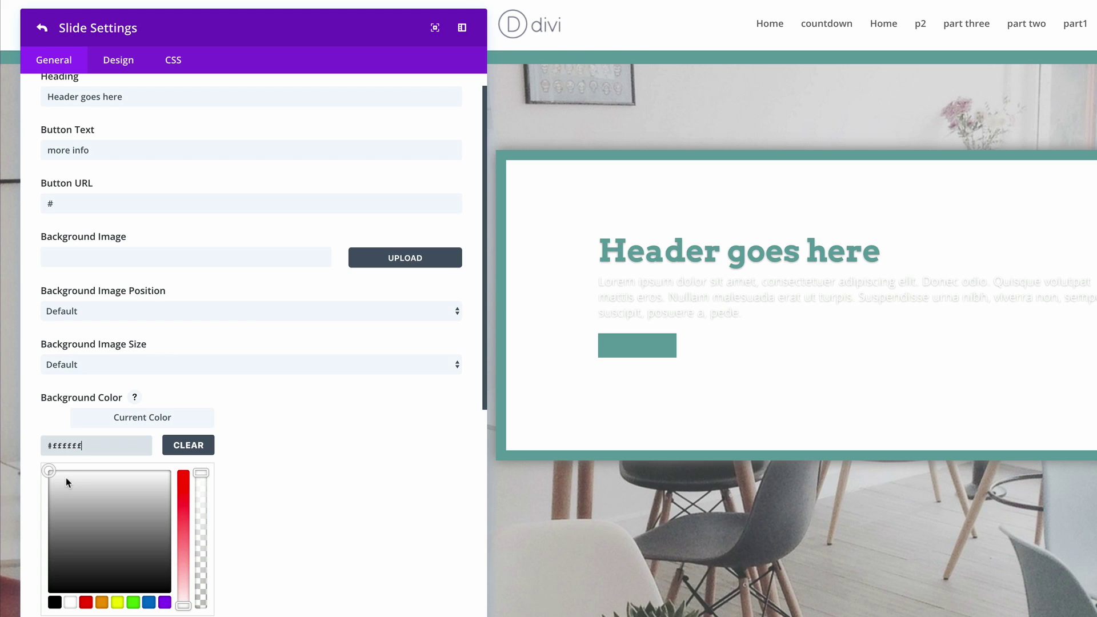
drag(65, 478, 65, 482)
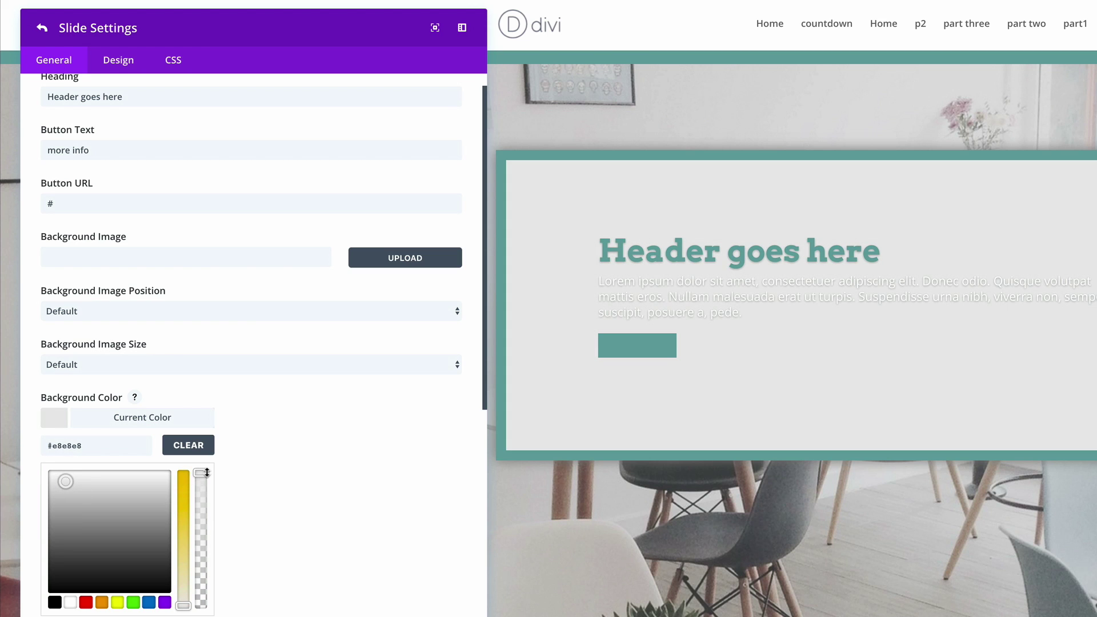
drag(204, 473, 206, 515)
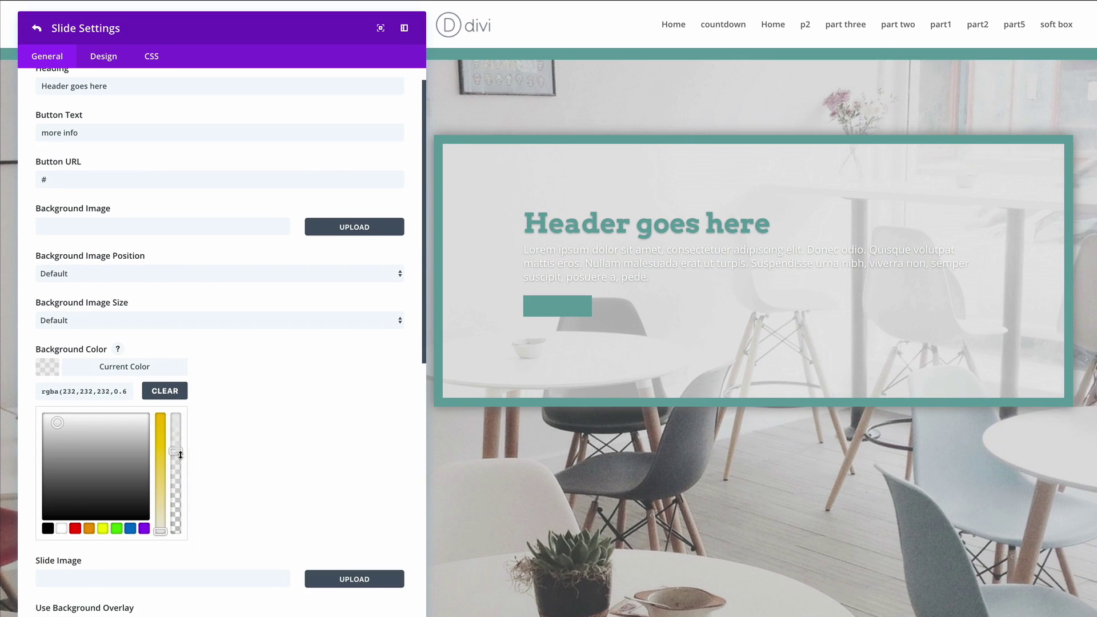
drag(181, 455, 182, 457)
scroll(262, 469, down, 1)
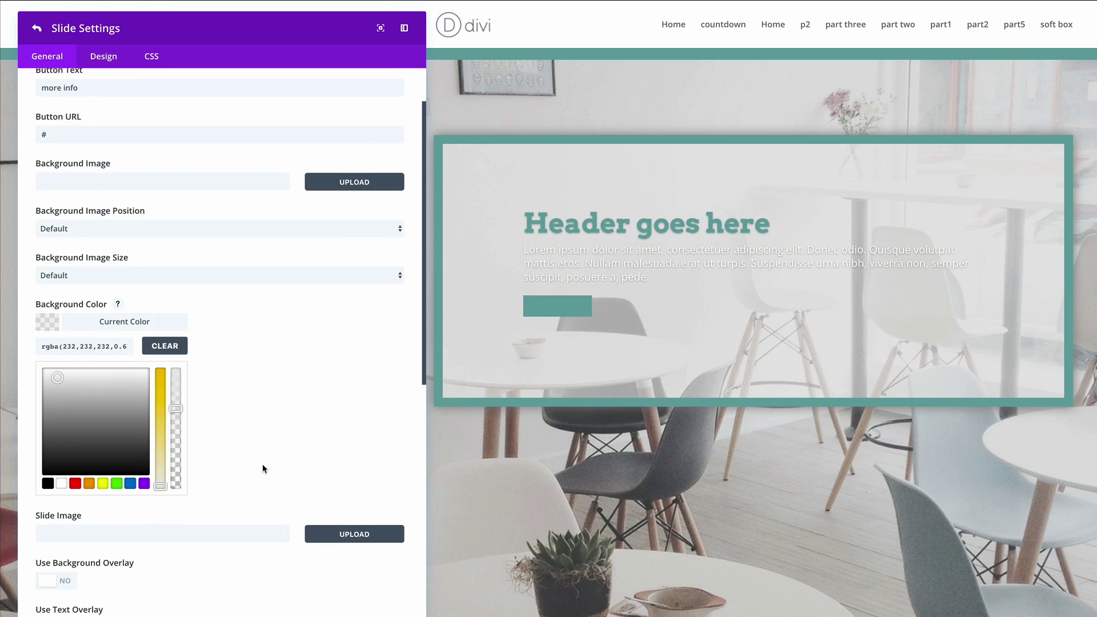
scroll(263, 468, down, 3)
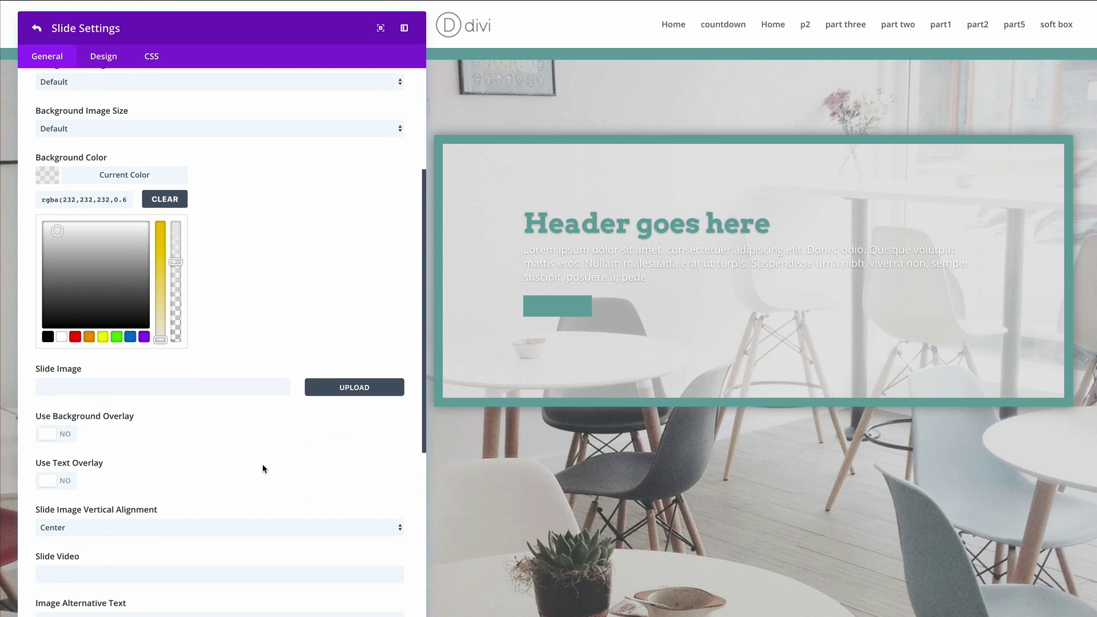
scroll(262, 467, down, 4)
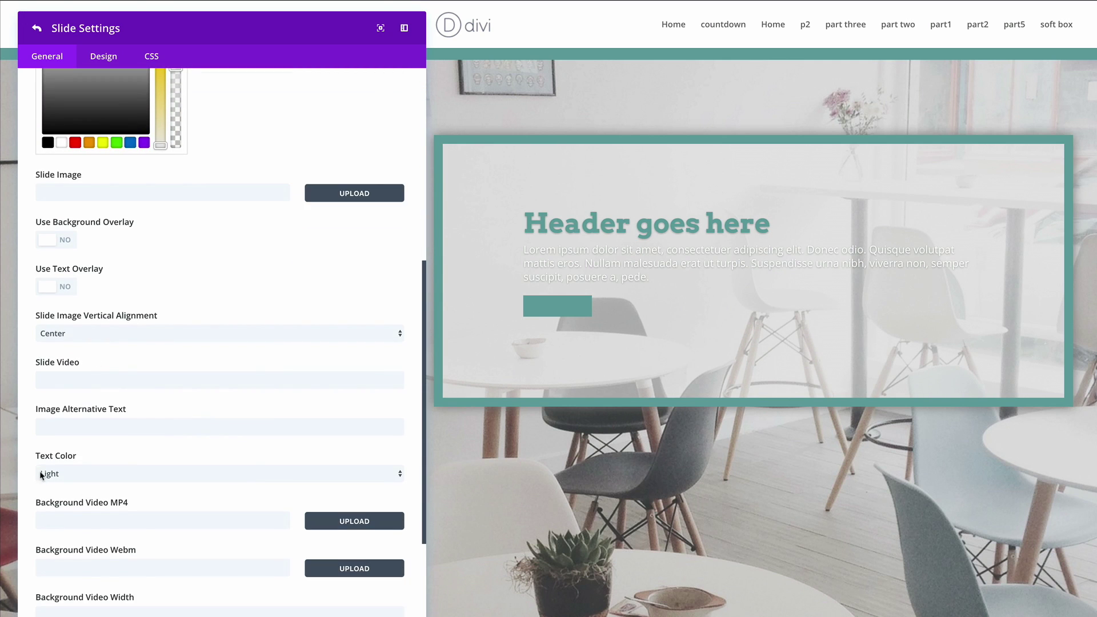
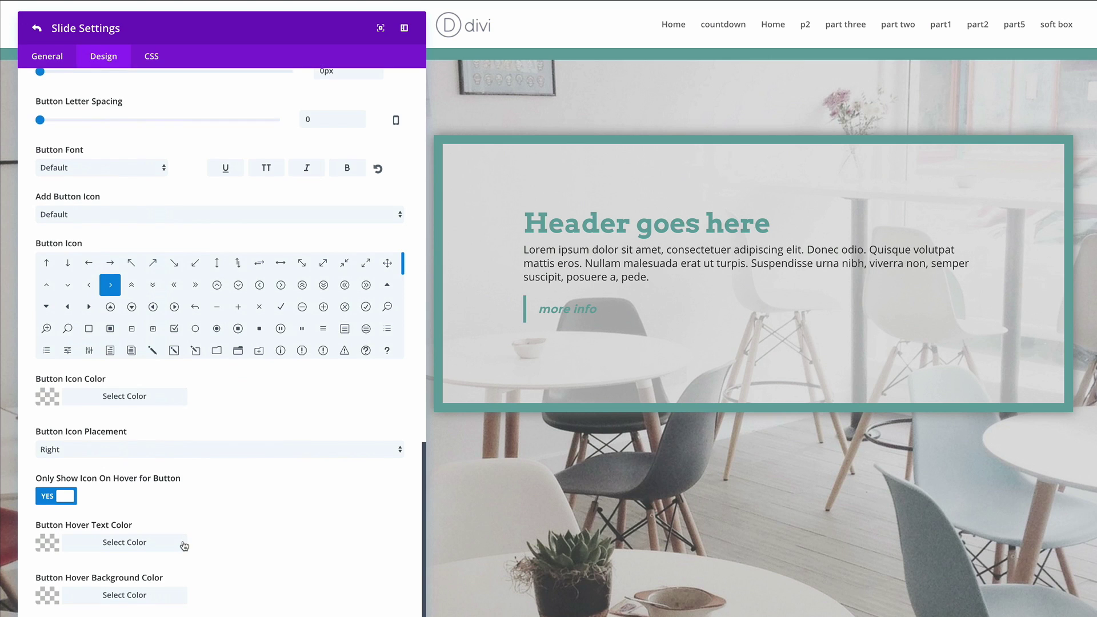
- Add Main Element CSS to the slide: border: 15px solid #73a0a0; box-shadow: 0px 0px 30px #7f7f7f;
scroll(160, 210, up, 7)
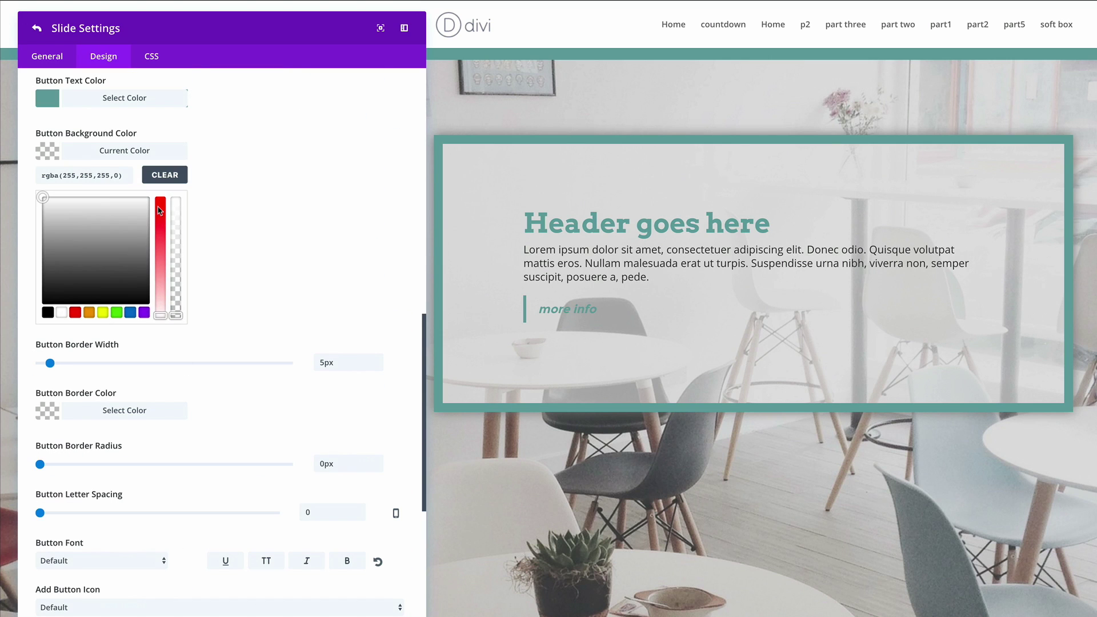
click(151, 57)
click(122, 222)
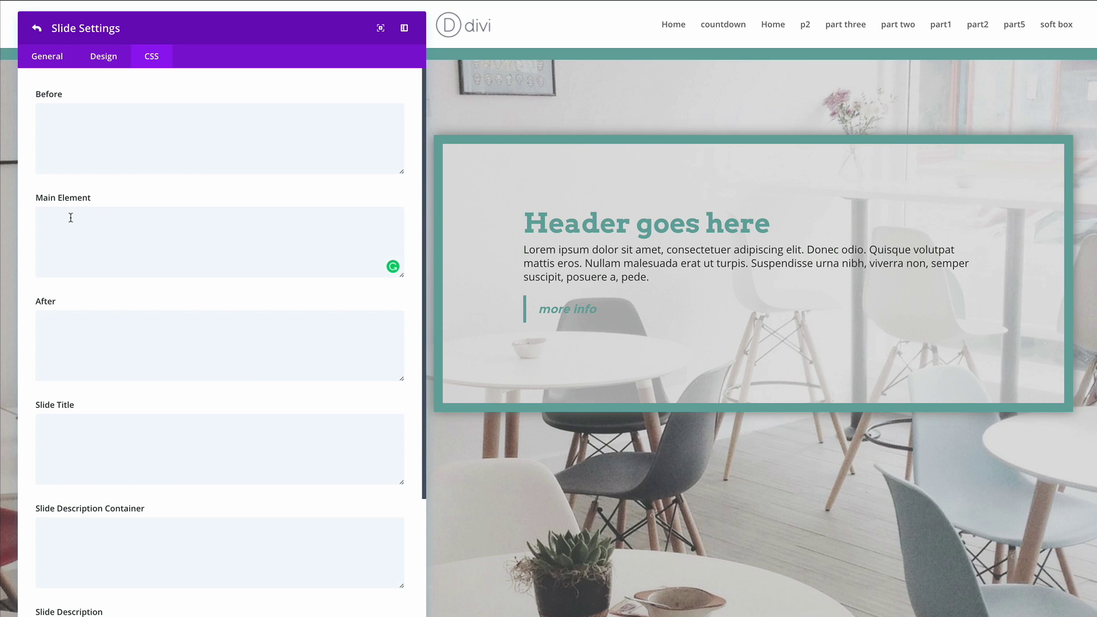
text(border: 15px solid #73a0a0; box-shadow: 0px 0px 30px #7f7f7f;)
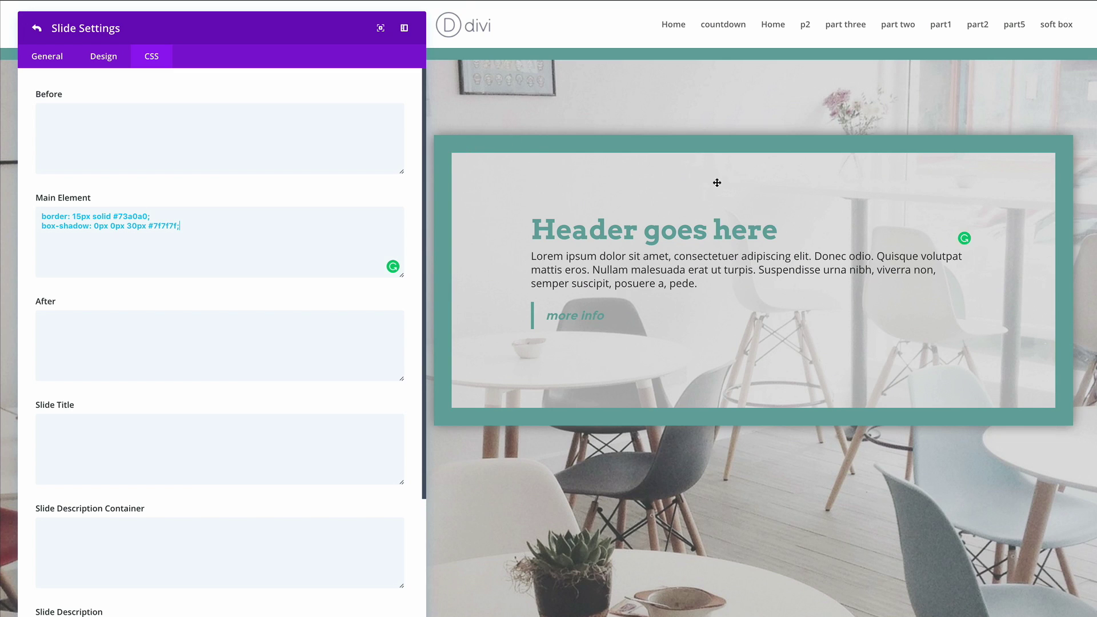
- Add CSS to the slide's Slide Description (animation-name: fadeInRight; text-align: left; padding: 12% 8%;) and Slide Title (text-align: left;)
scroll(246, 404, down, 3)
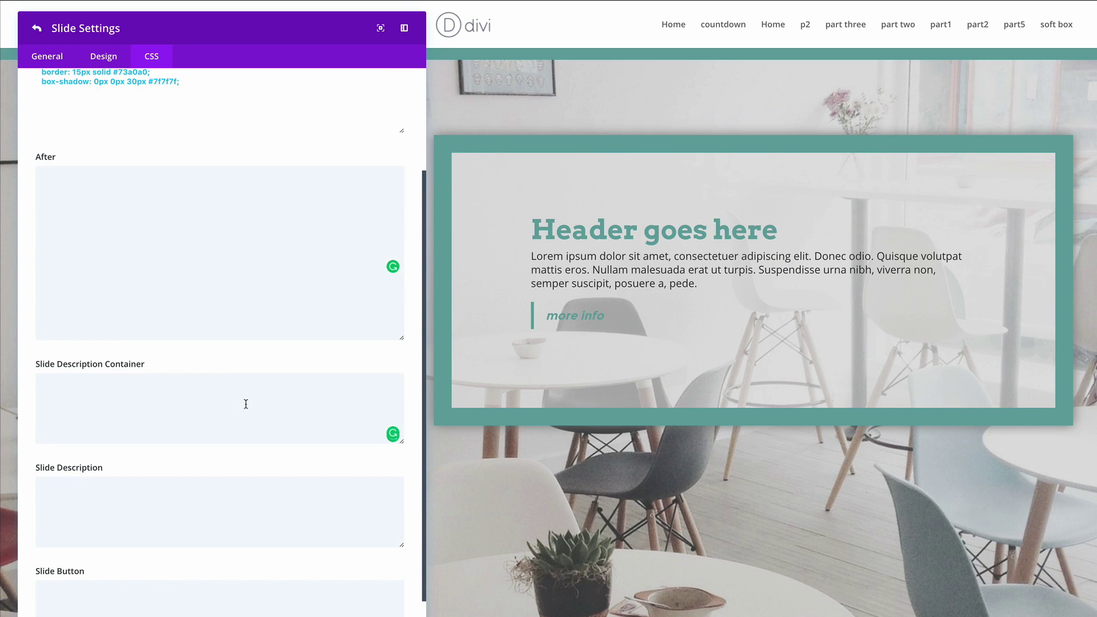
click(176, 493)
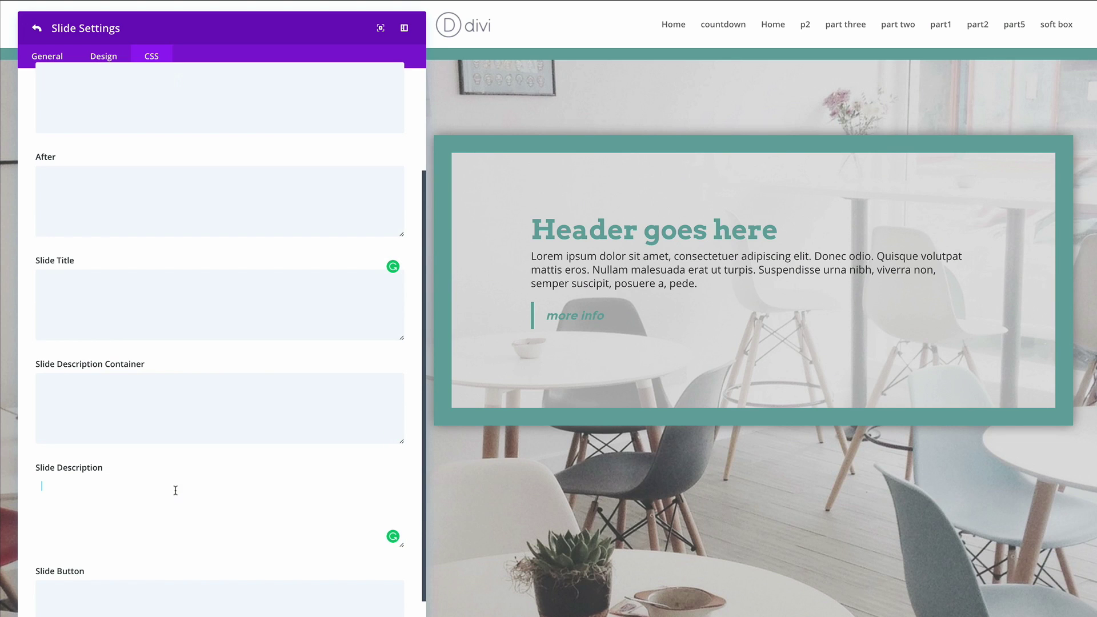
text(animation-name: fadeInRight; text-align: left; padding: 12% 8%;)
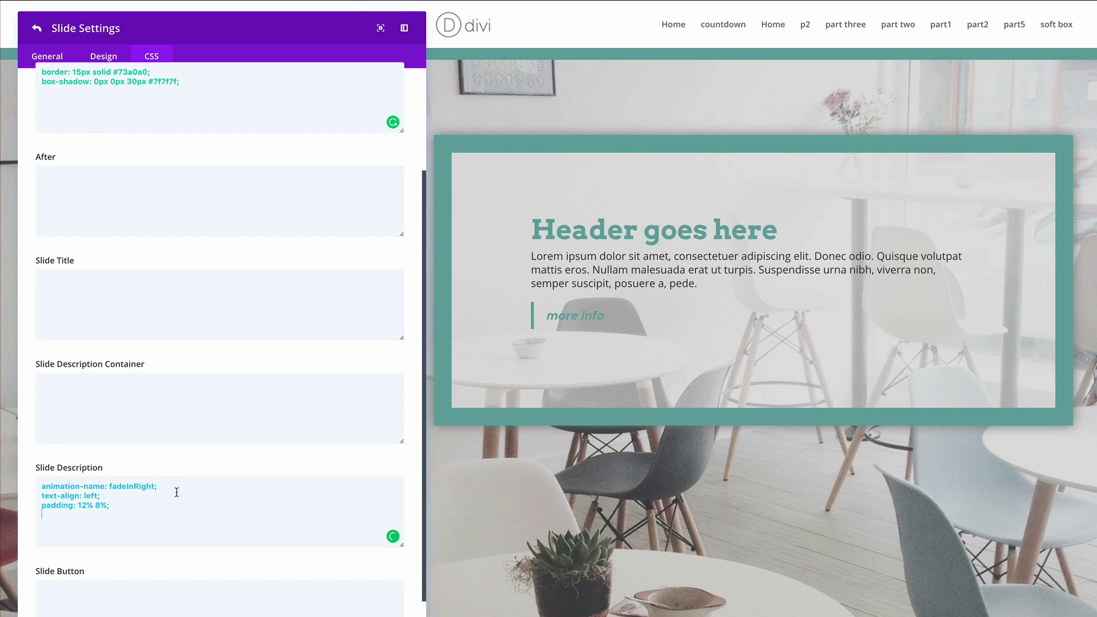
scroll(179, 498, down, 2)
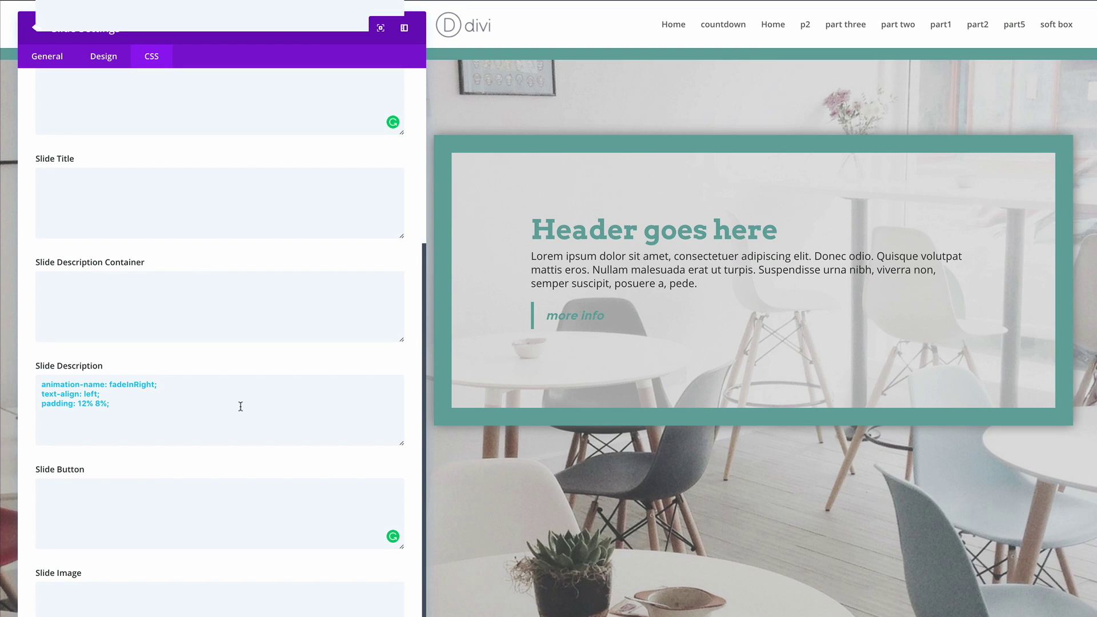
click(136, 182)
text(text-align: left;)
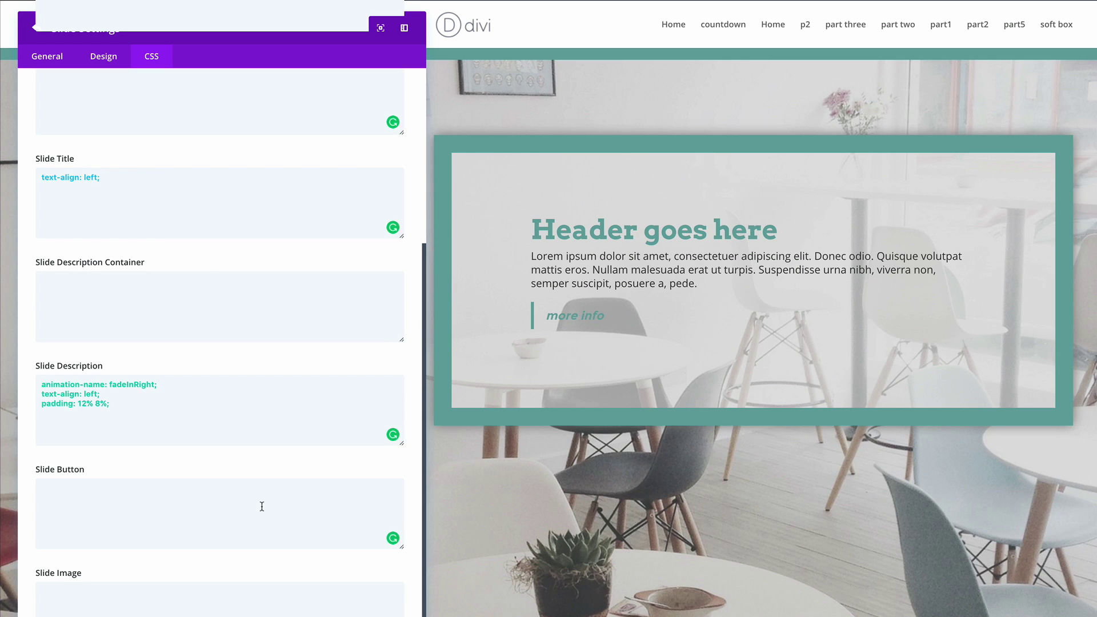
- Paste the copied CSS into the slide's Slide Button custom CSS and review the slide's CSS entries
click(152, 493)
key(ctrl+v)
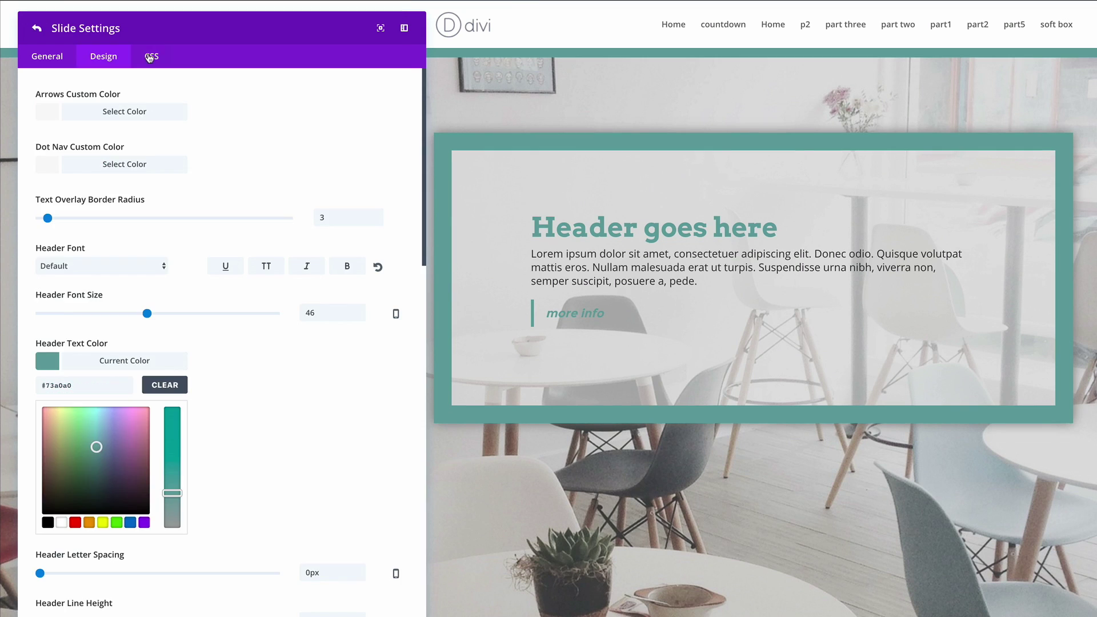
click(152, 56)
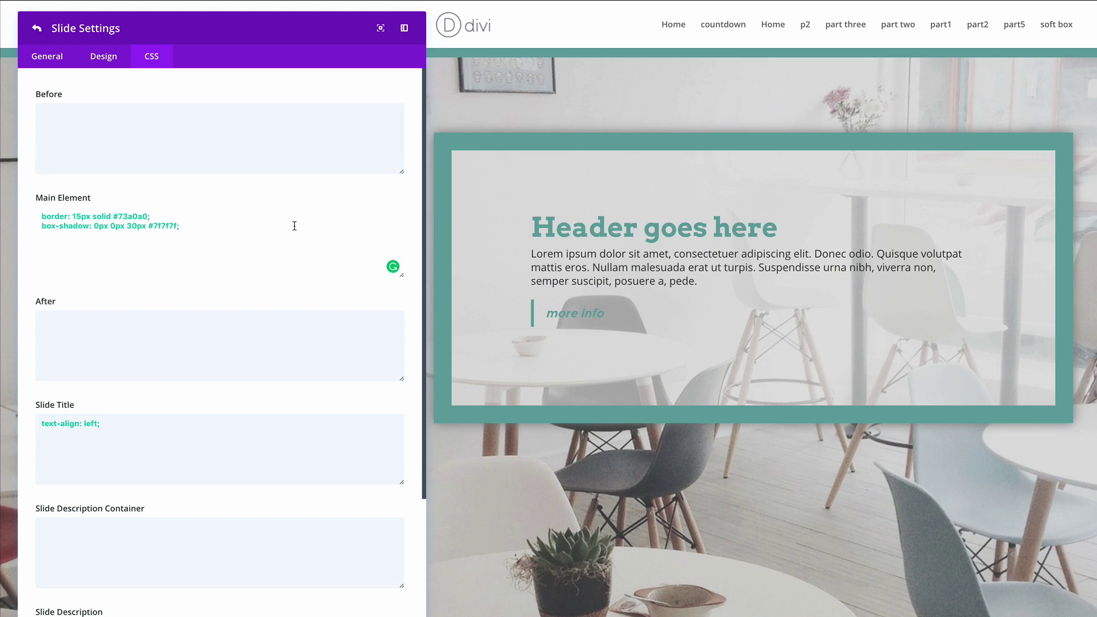
- Set the slide's Arrows Custom Color and Dot Nav Custom Color to #73a0a0 and save the settings
click(108, 61)
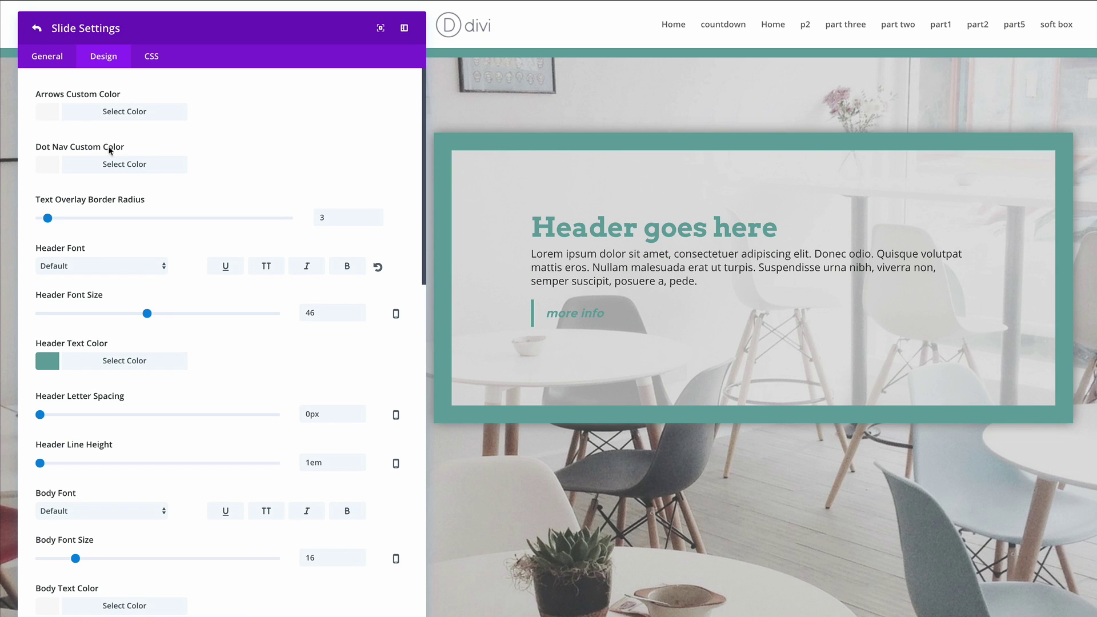
click(52, 117)
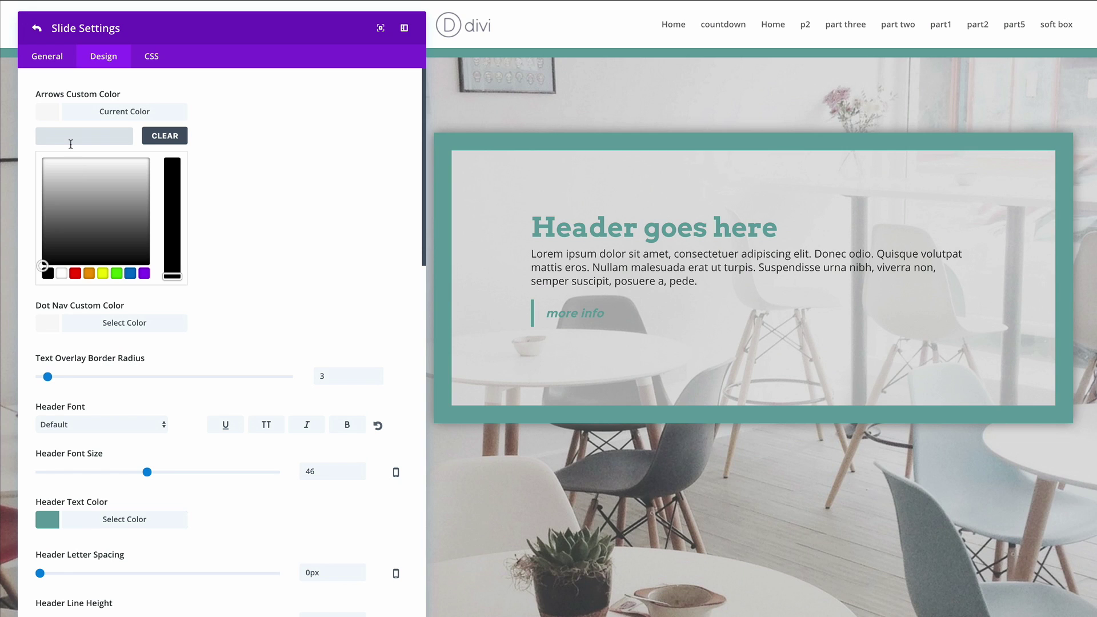
click(70, 139)
text(#73a0a0)
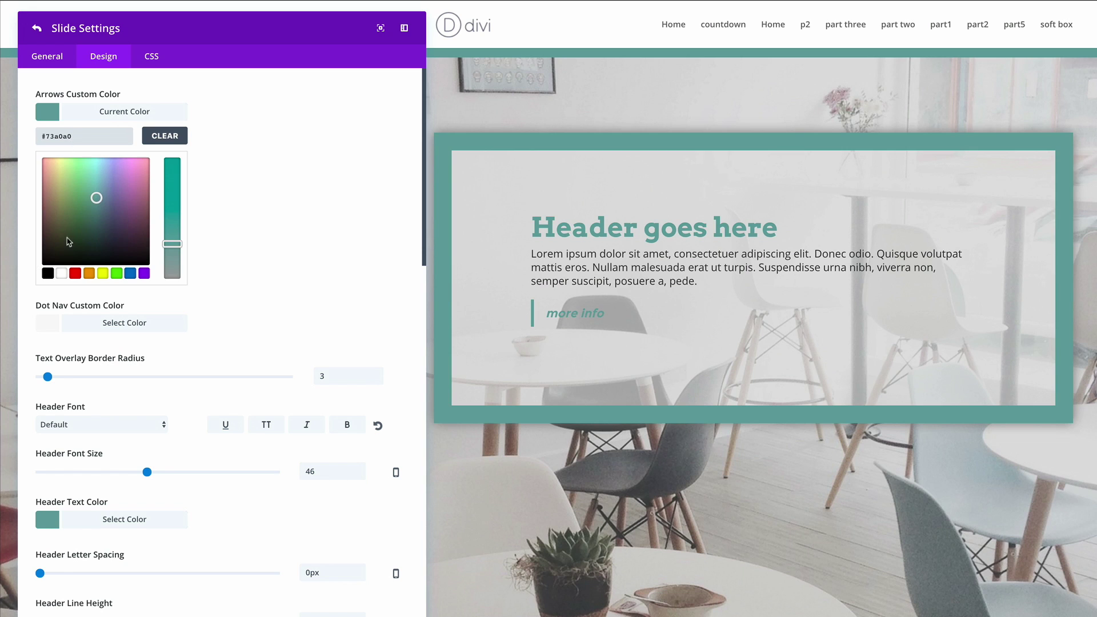
click(263, 175)
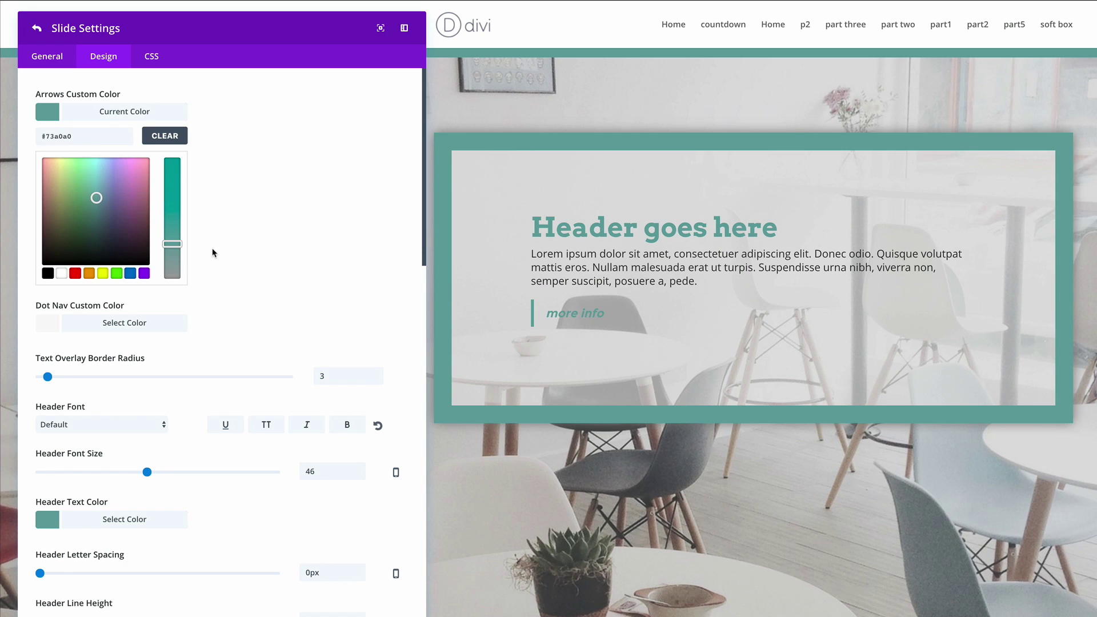
click(50, 329)
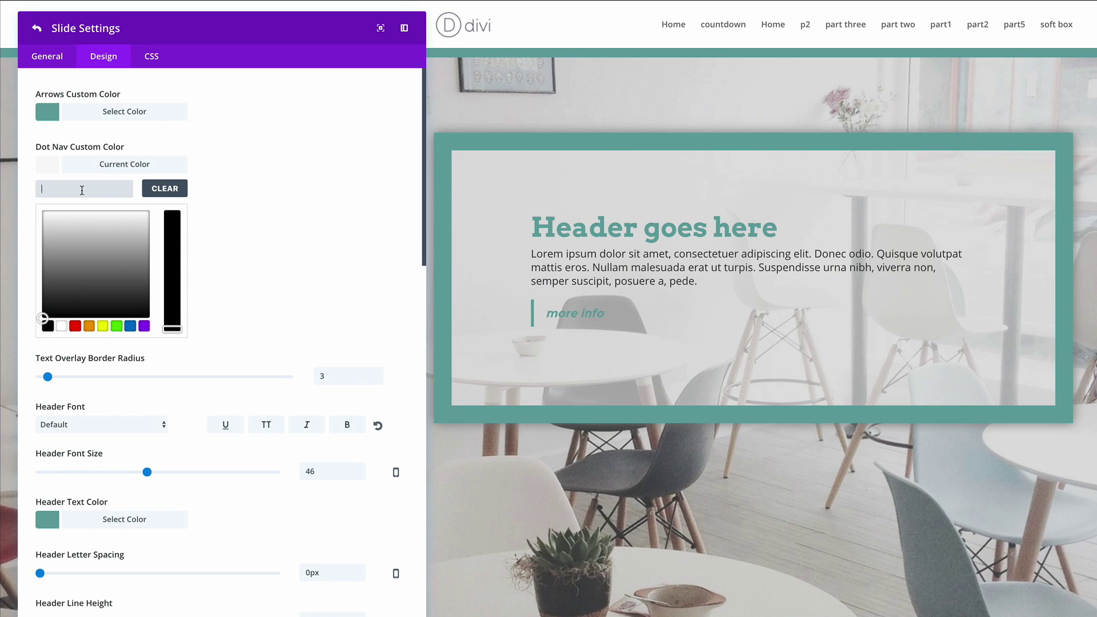
text(#73a0a0)
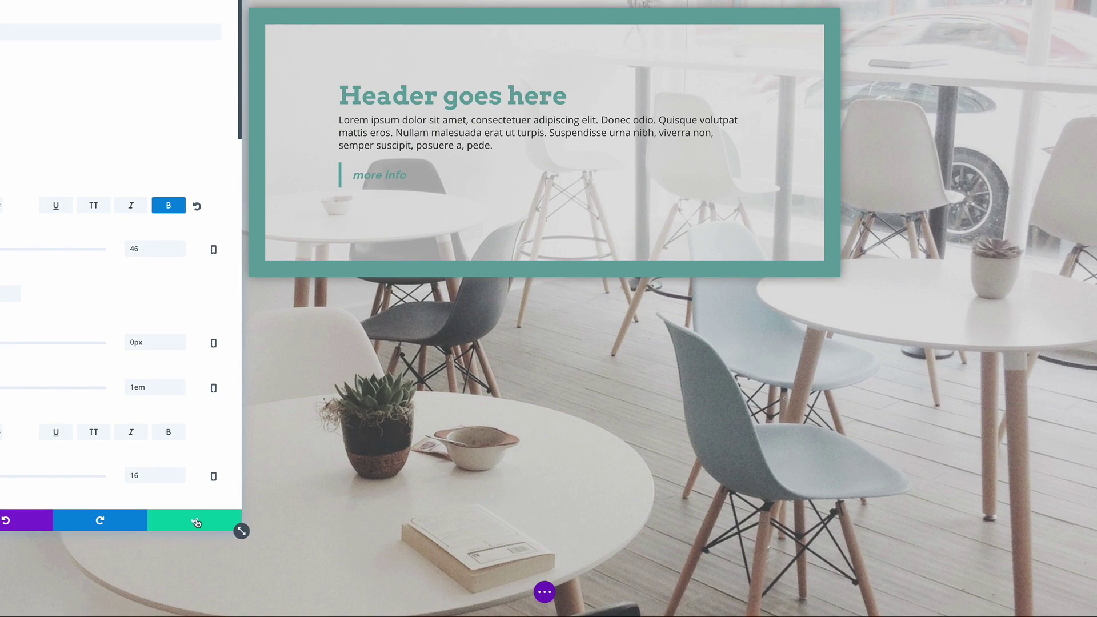
click(196, 521)
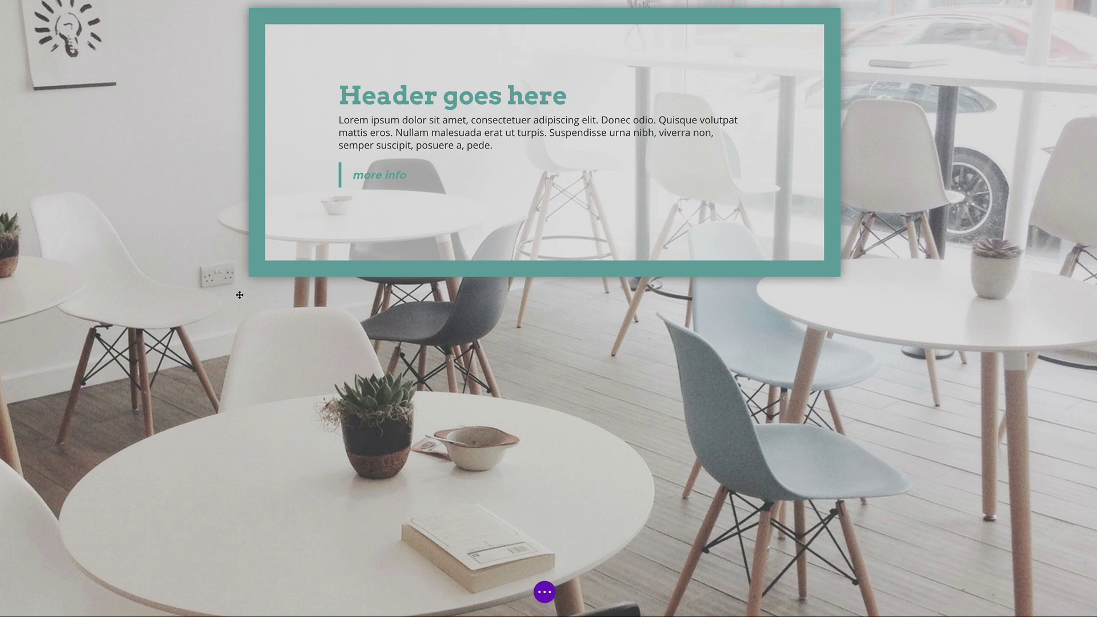
- Add page-level custom CSS giving "#box-slider .et-pb-controllers a" a width and height of 16px, and save the page settings
scroll(338, 422, down, 2)
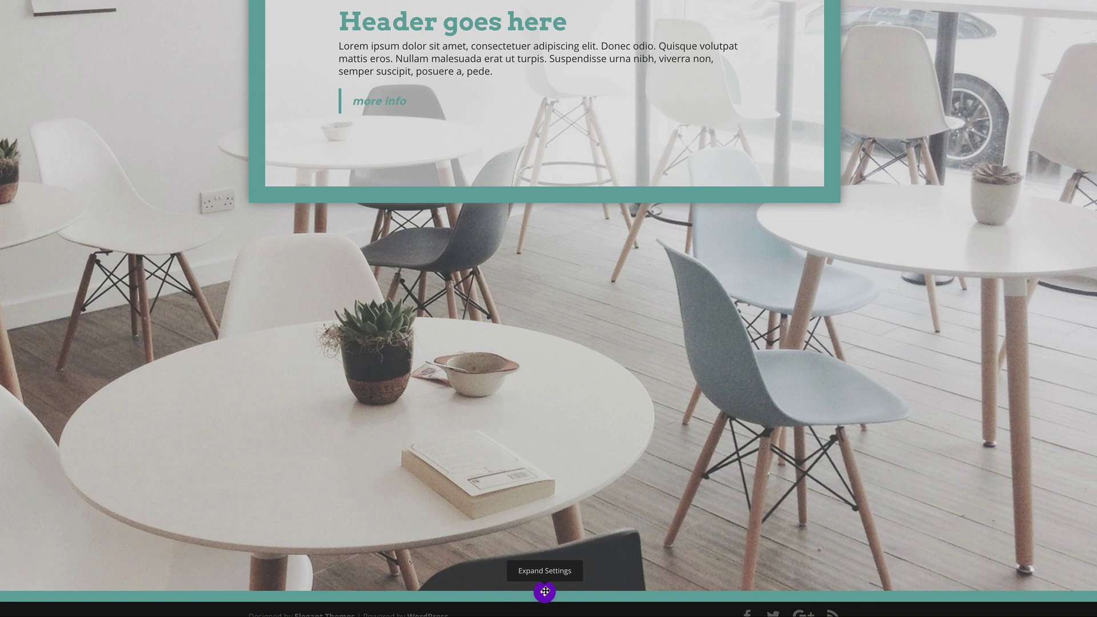
click(545, 591)
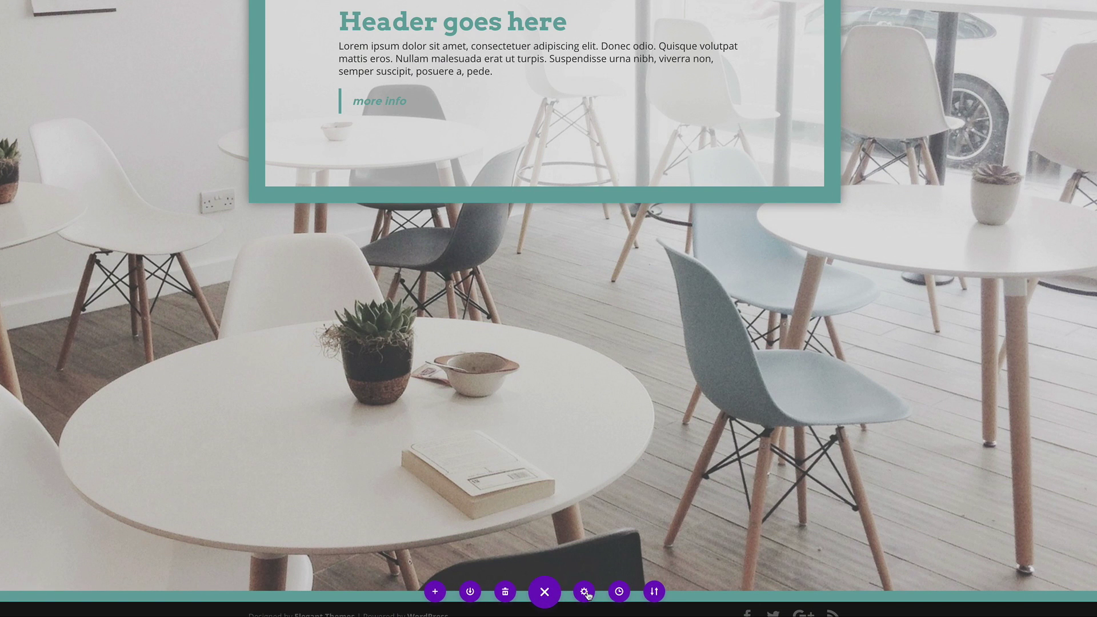
click(583, 592)
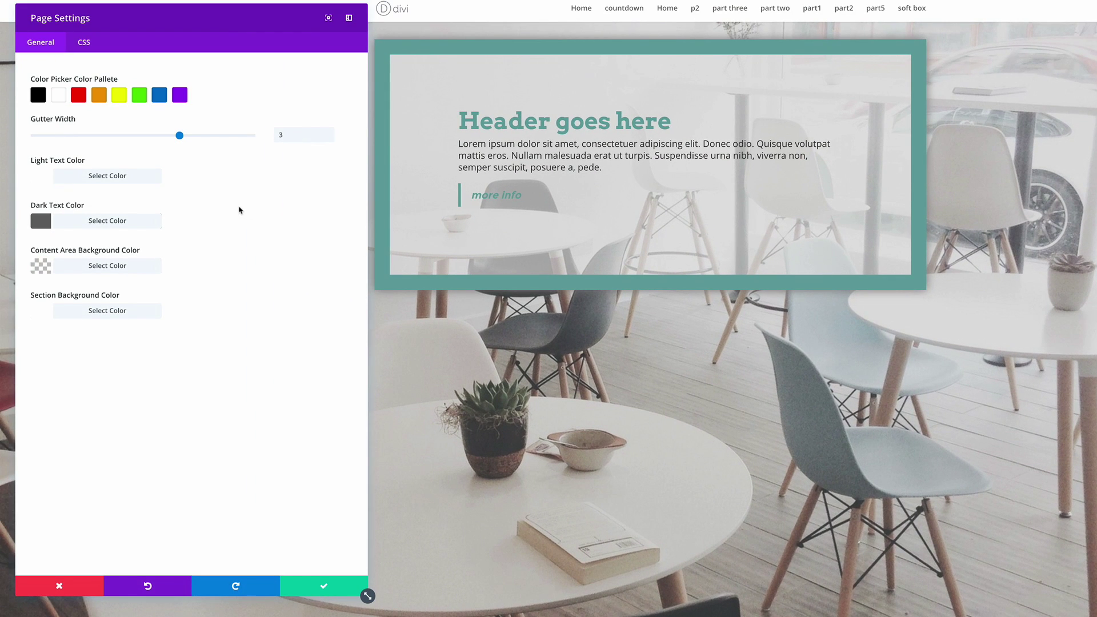
click(84, 44)
click(95, 104)
text(#box-slider .et-pb-controllers a {   width: 16px;   height: 16px; })
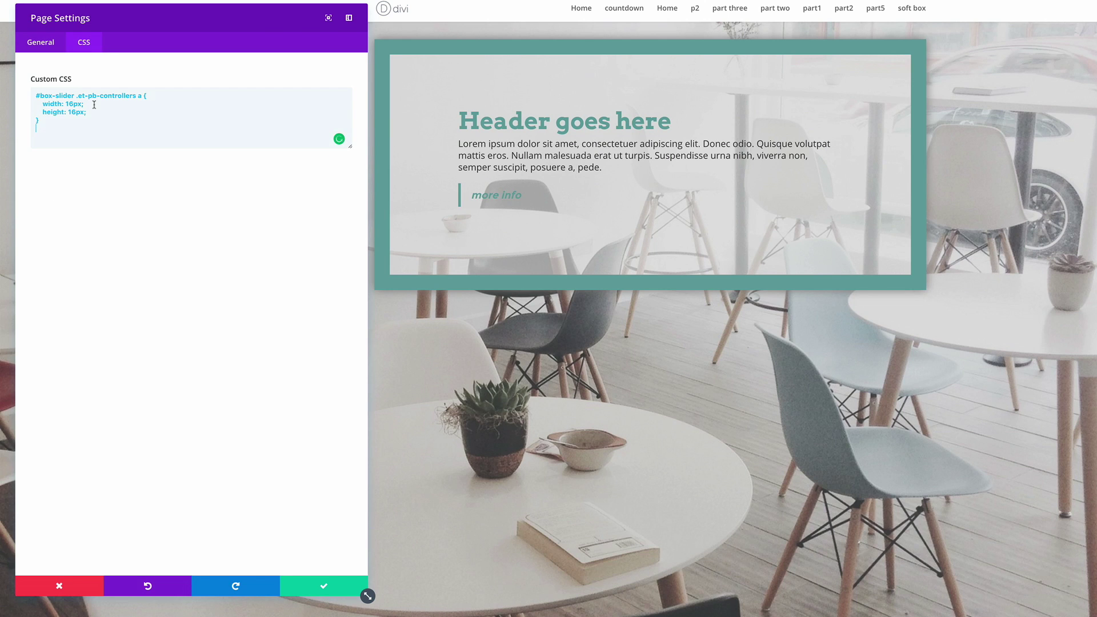
click(324, 587)
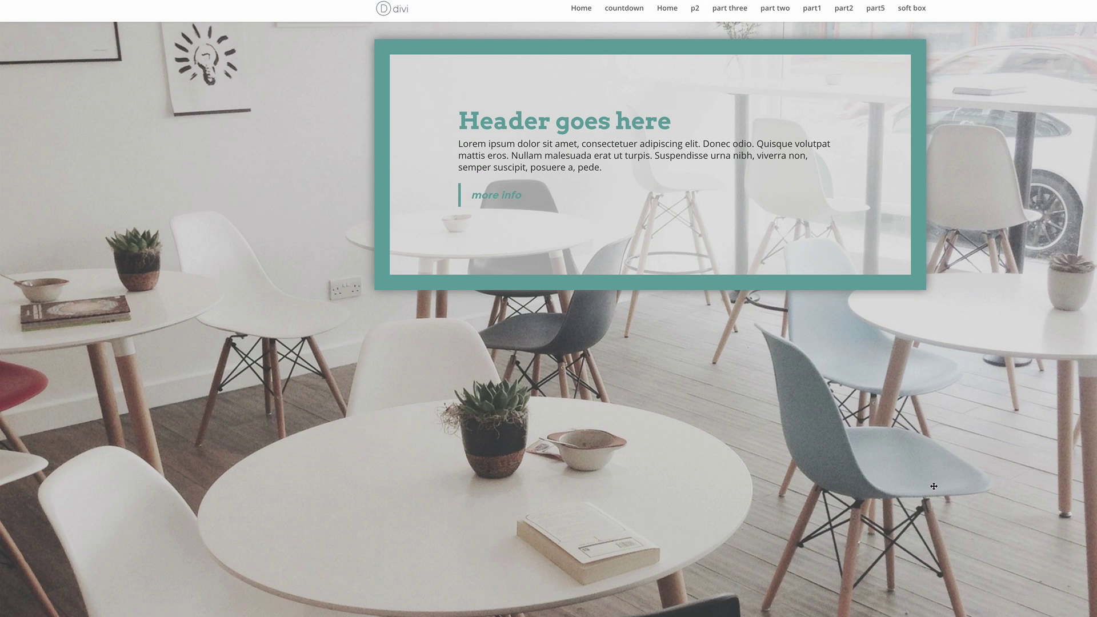